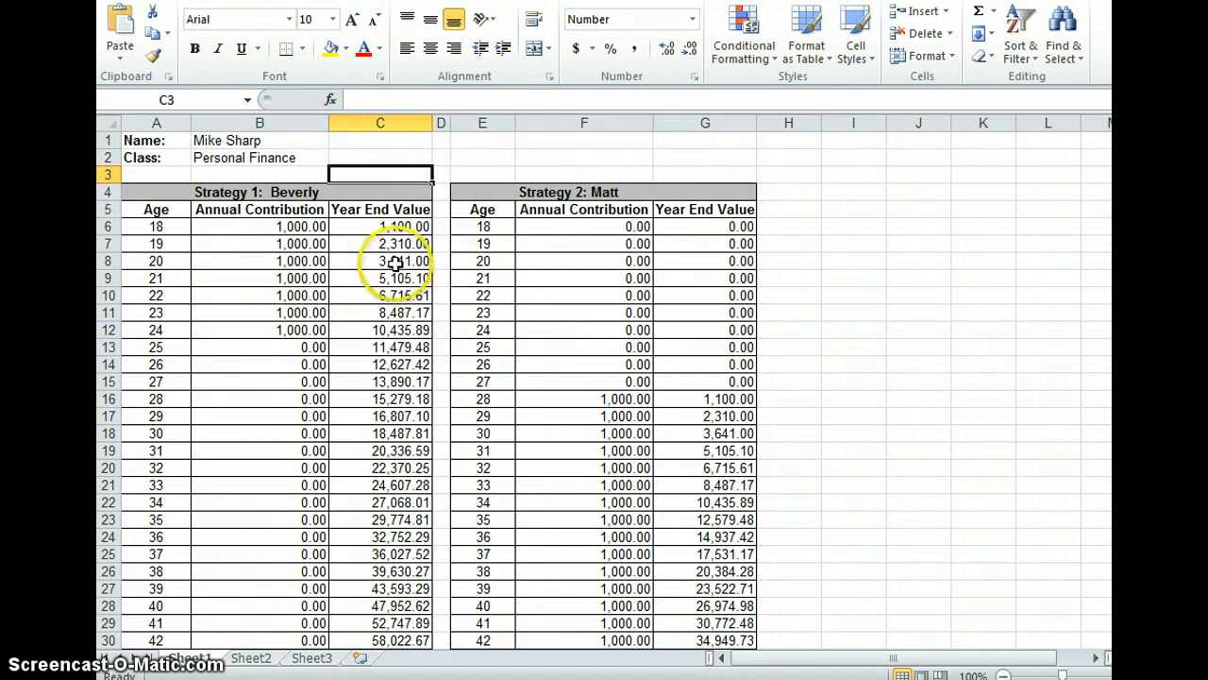
Enter the number 34 in cell I6 and the text Hello in cell I7.
{"action": "left_click", "coordinate": [853, 231]}
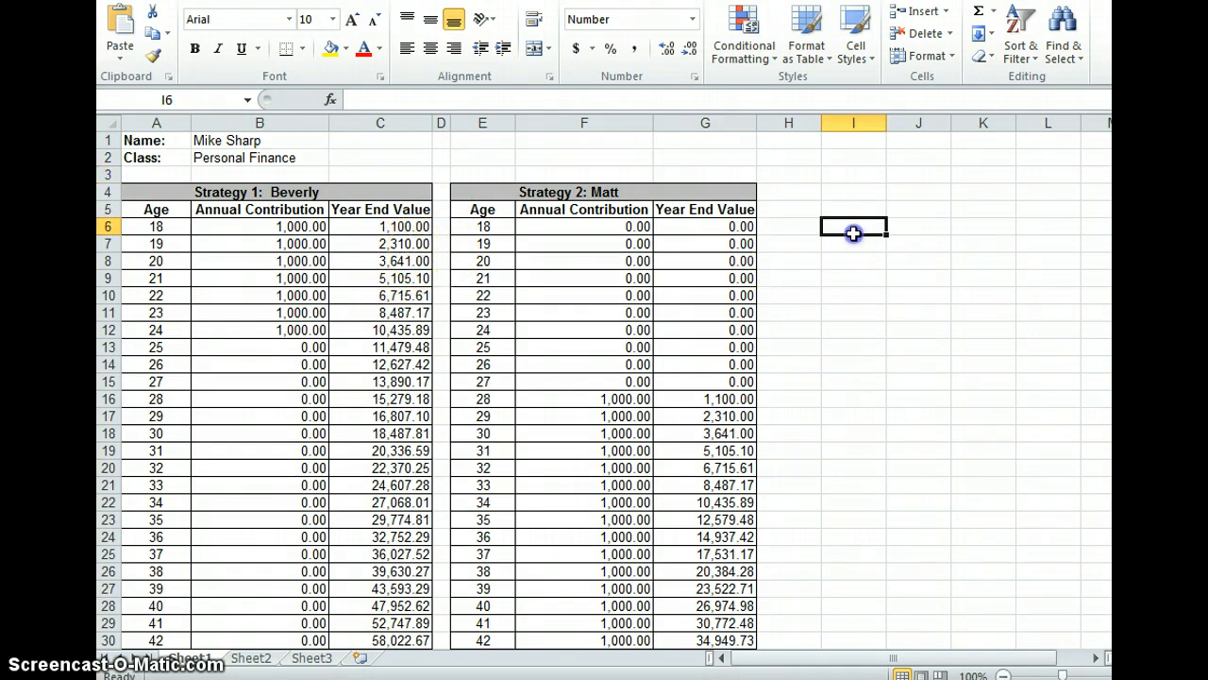
{"action": "type", "text": "34"}
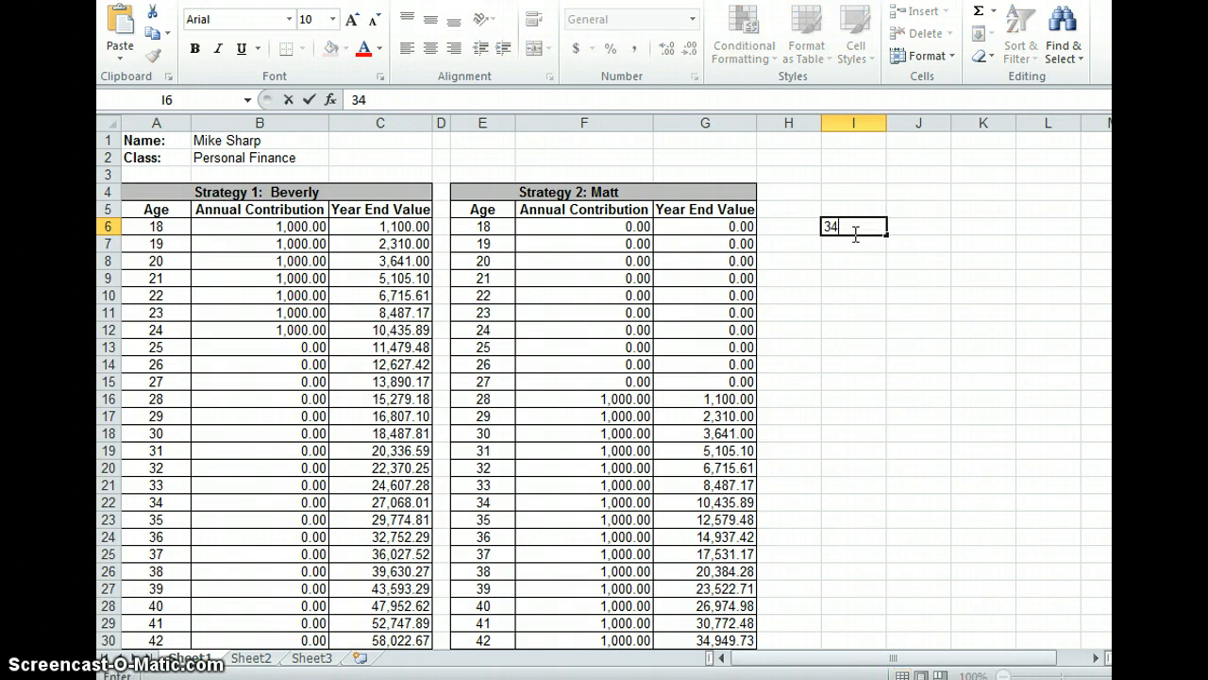
{"action": "key", "text": "Return"}
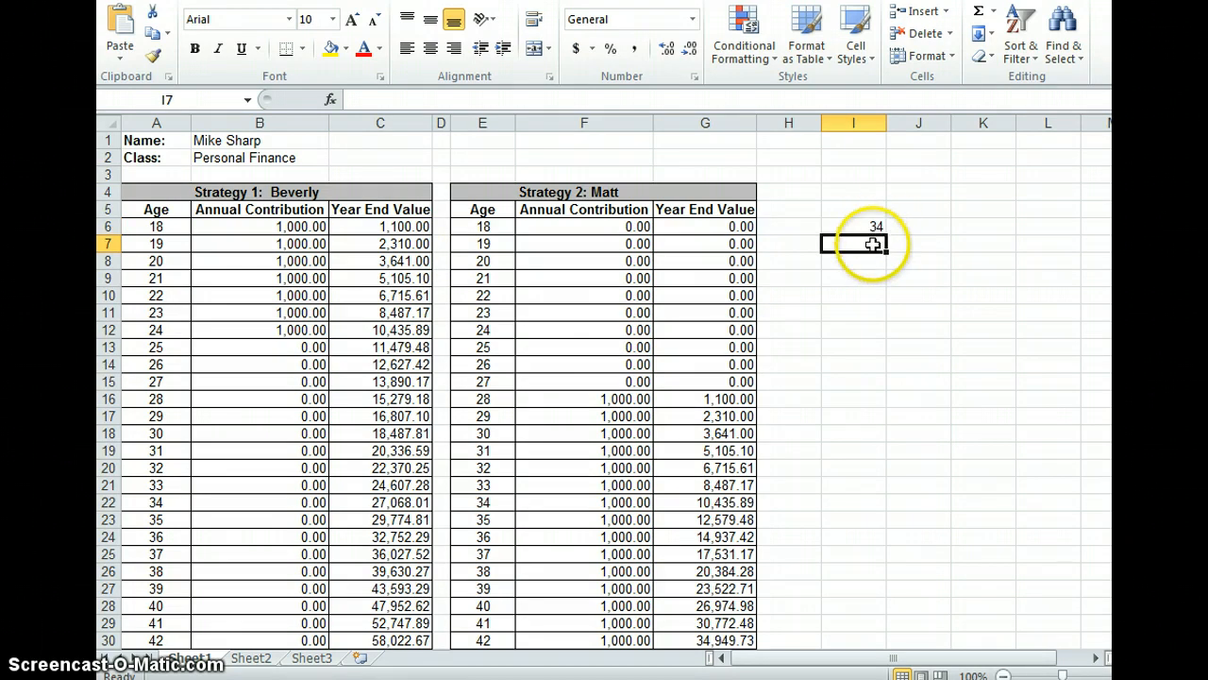
{"action": "type", "text": "Hello"}
{"action": "left_click", "coordinate": [944, 261]}
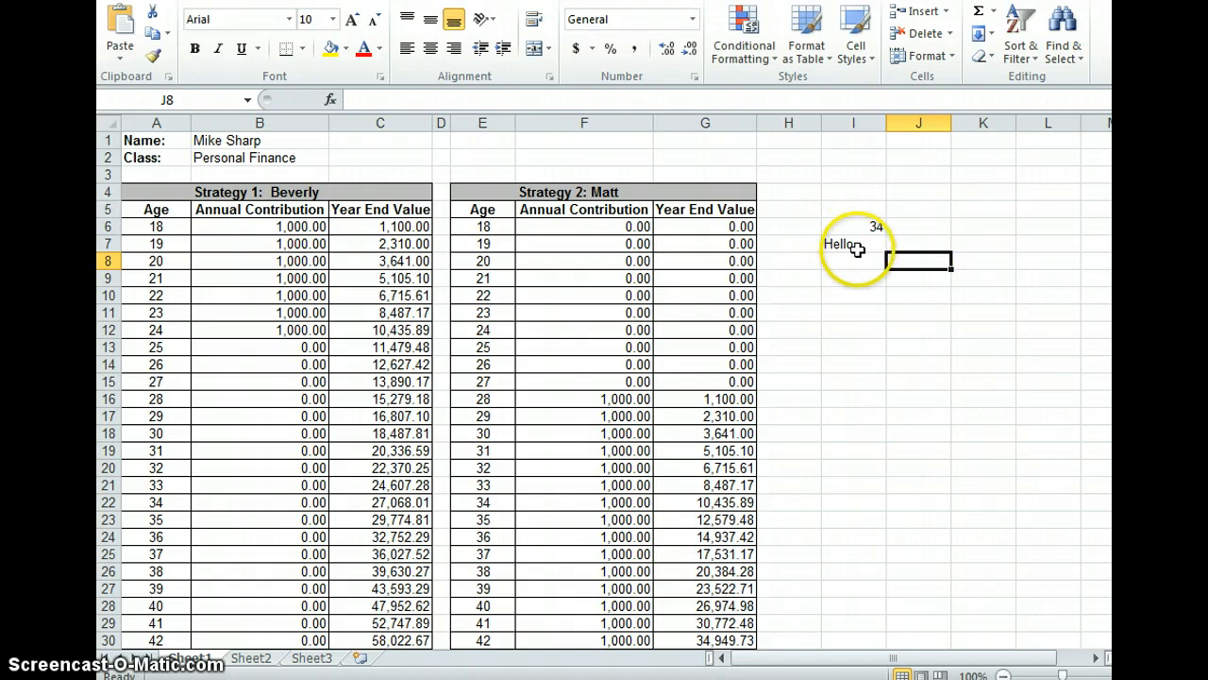
Center the contents of I6:I7 horizontally, trying middle vertical alignment before restoring bottom alignment.
{"action": "left_click_drag", "start_coordinate": [858, 226], "coordinate": [860, 243]}
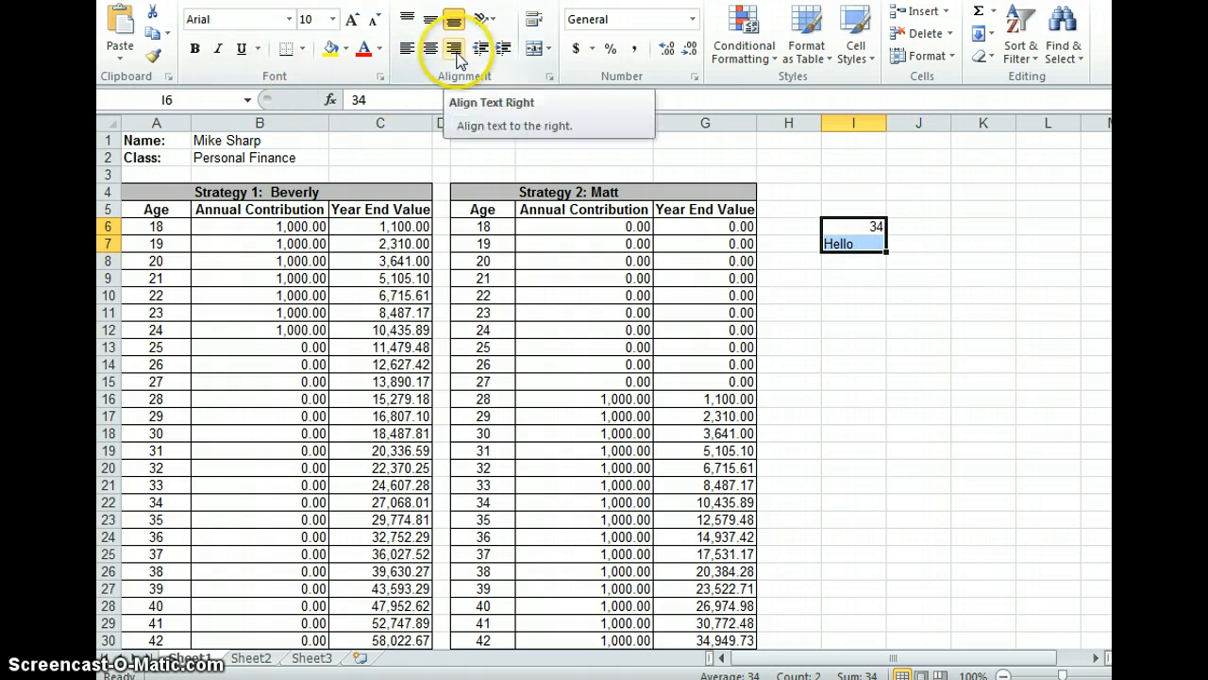
{"action": "left_click", "coordinate": [430, 51]}
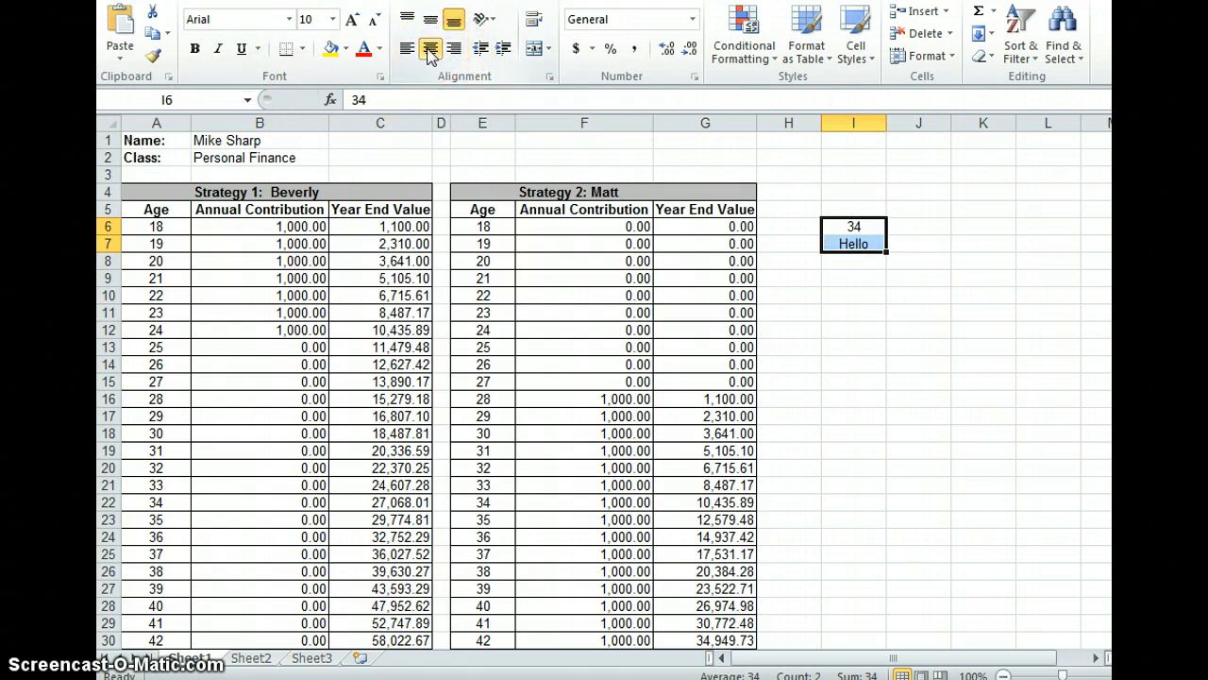
{"action": "left_click", "coordinate": [430, 19]}
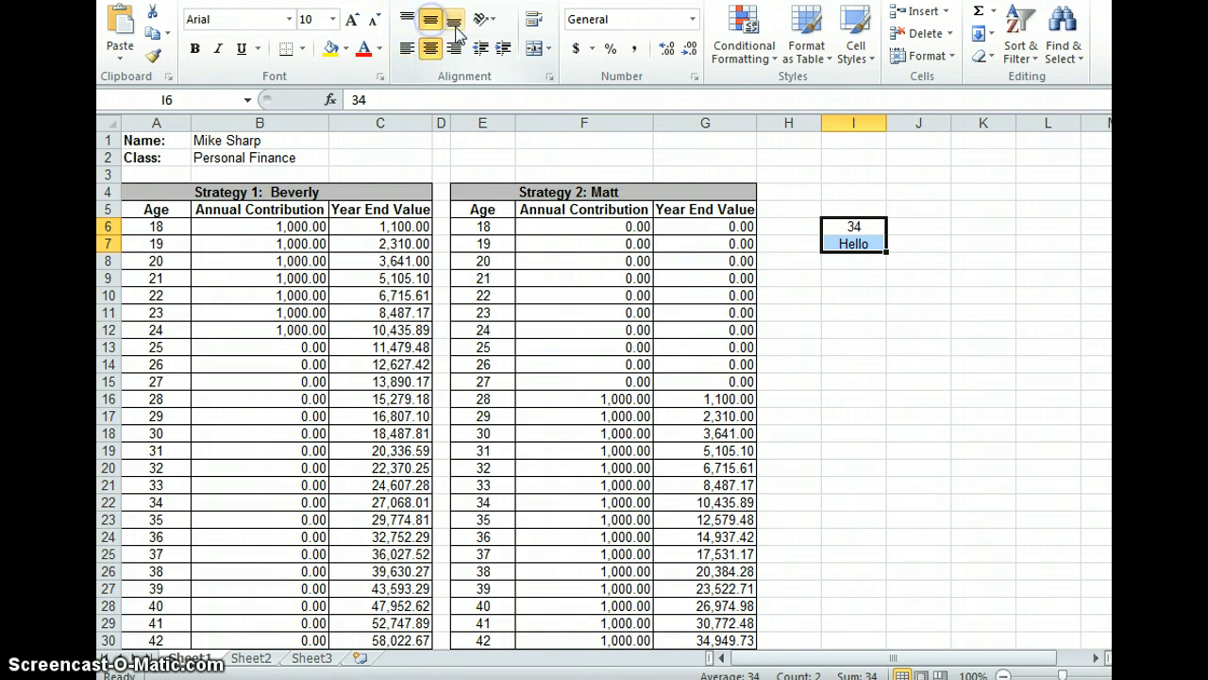
{"action": "left_click", "coordinate": [455, 21]}
Clear the sample entries from cells I6:I7.
{"action": "left_click", "coordinate": [845, 244]}
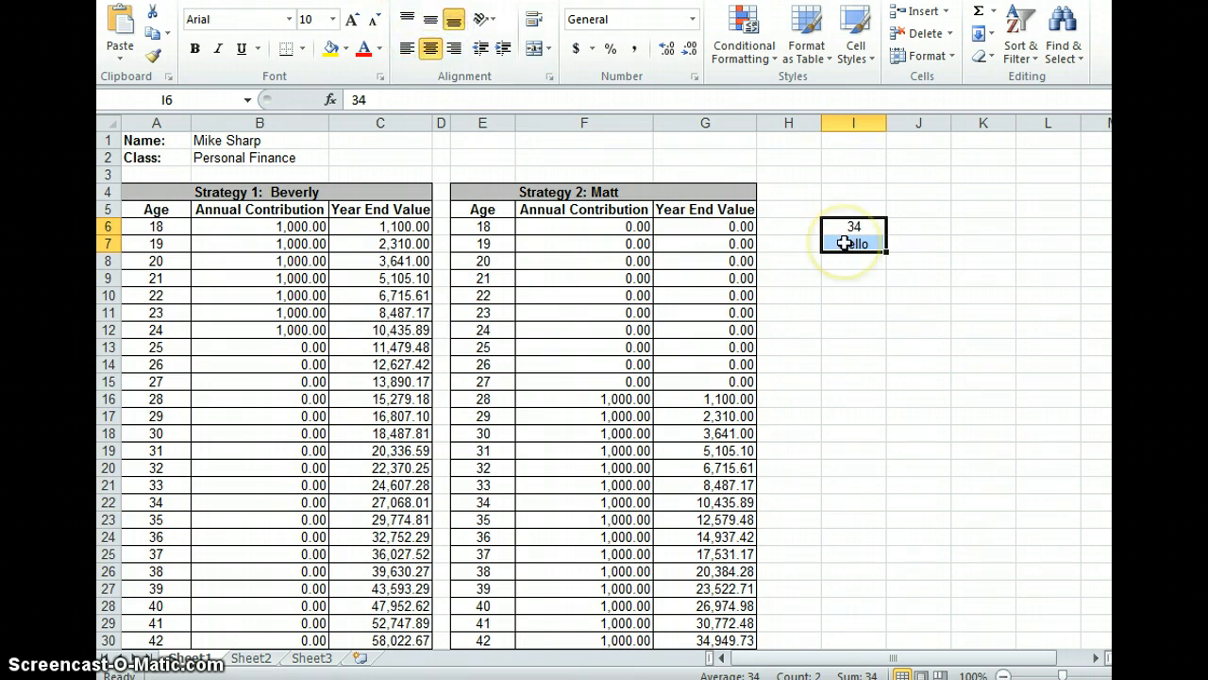
{"action": "key", "text": "Delete"}
{"action": "left_click", "coordinate": [876, 292]}
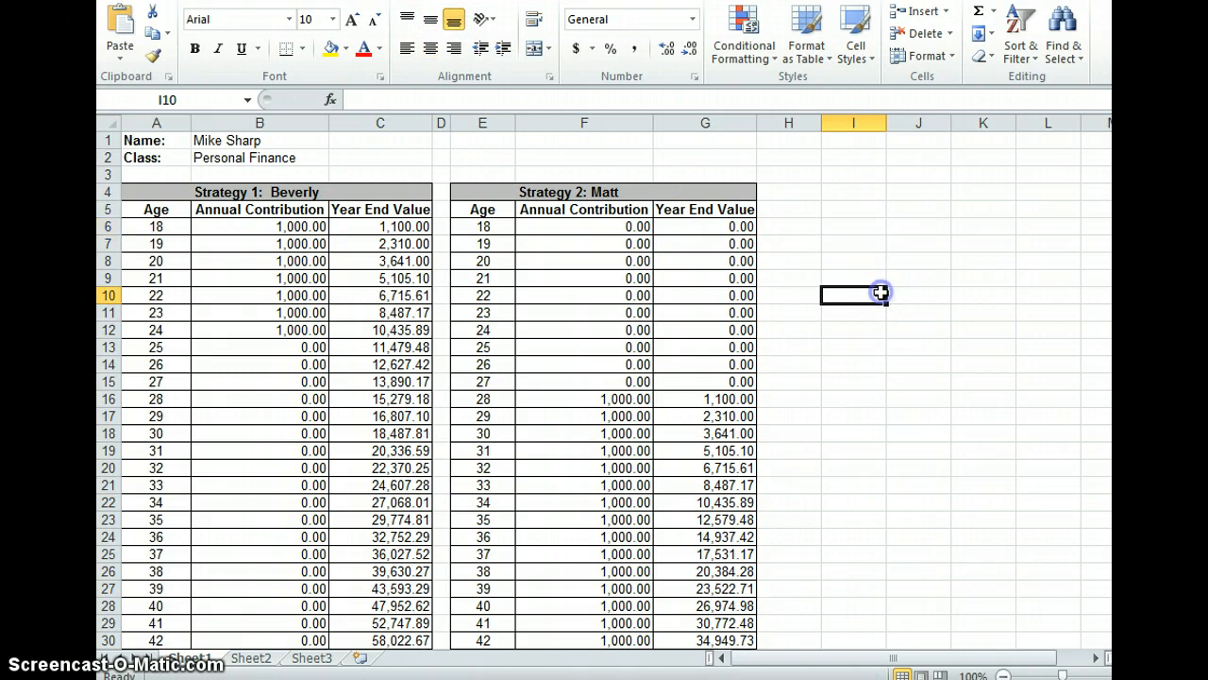
{"action": "left_click", "coordinate": [845, 205]}
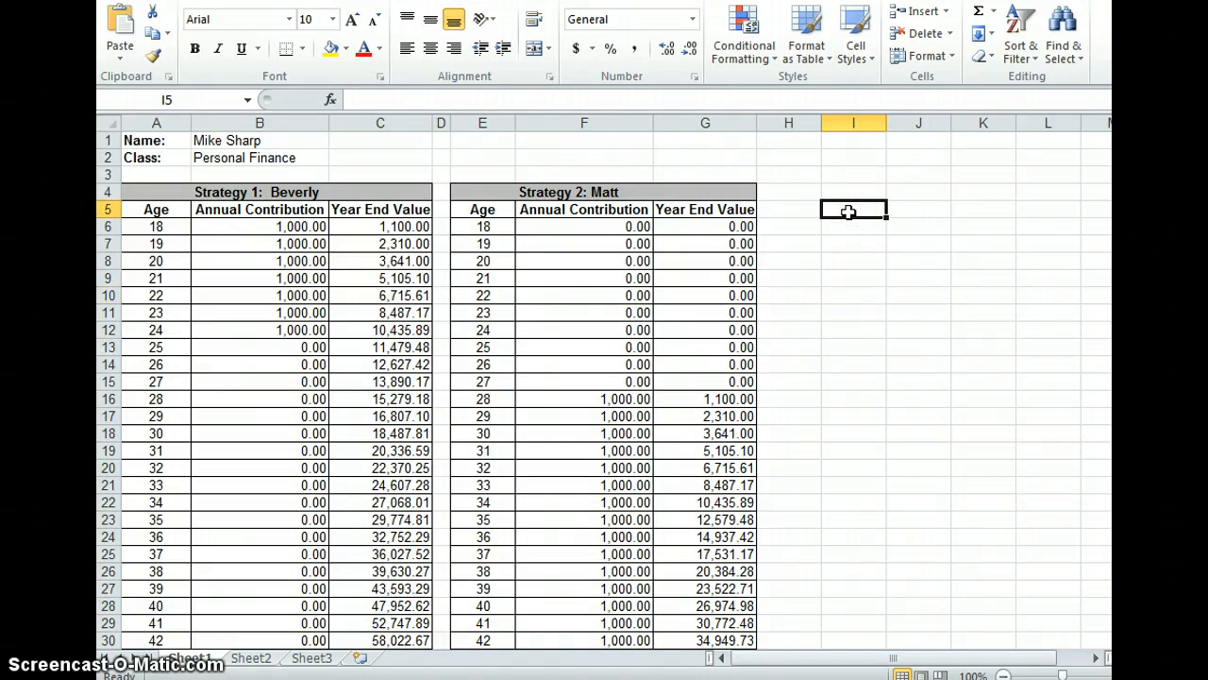
Apply All Borders to the empty cells I7:L7.
{"action": "left_click_drag", "start_coordinate": [855, 245], "coordinate": [1028, 248]}
{"action": "left_click", "coordinate": [293, 55]}
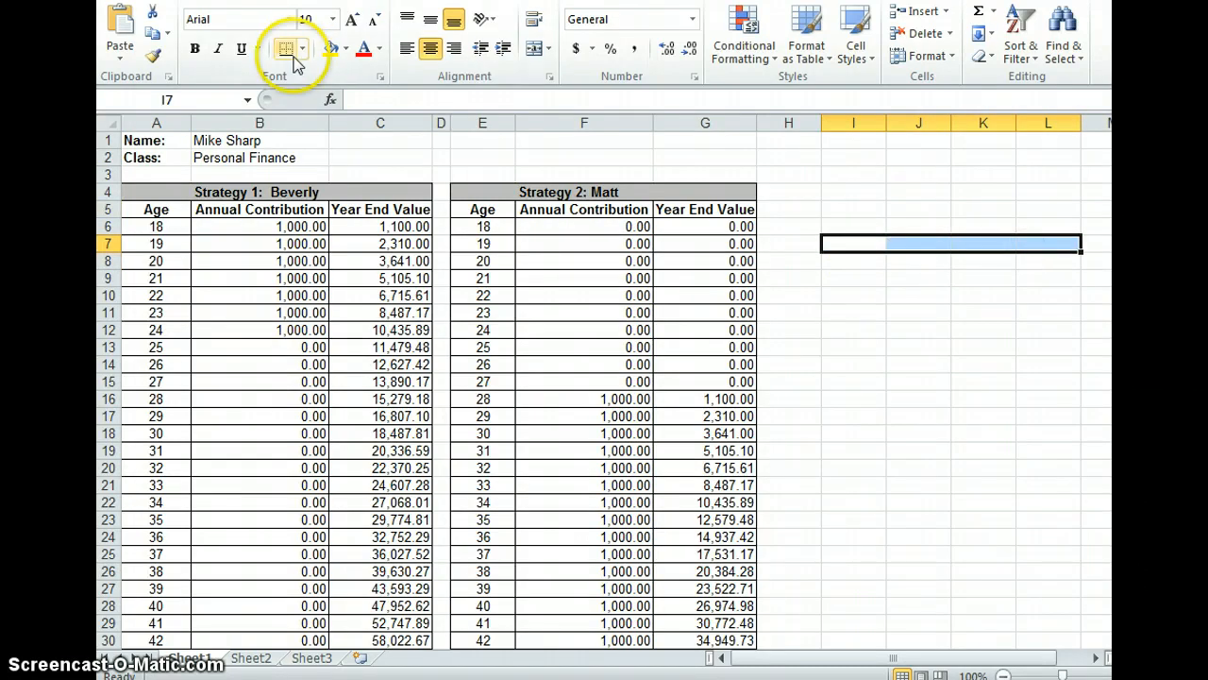
{"action": "left_click", "coordinate": [302, 48]}
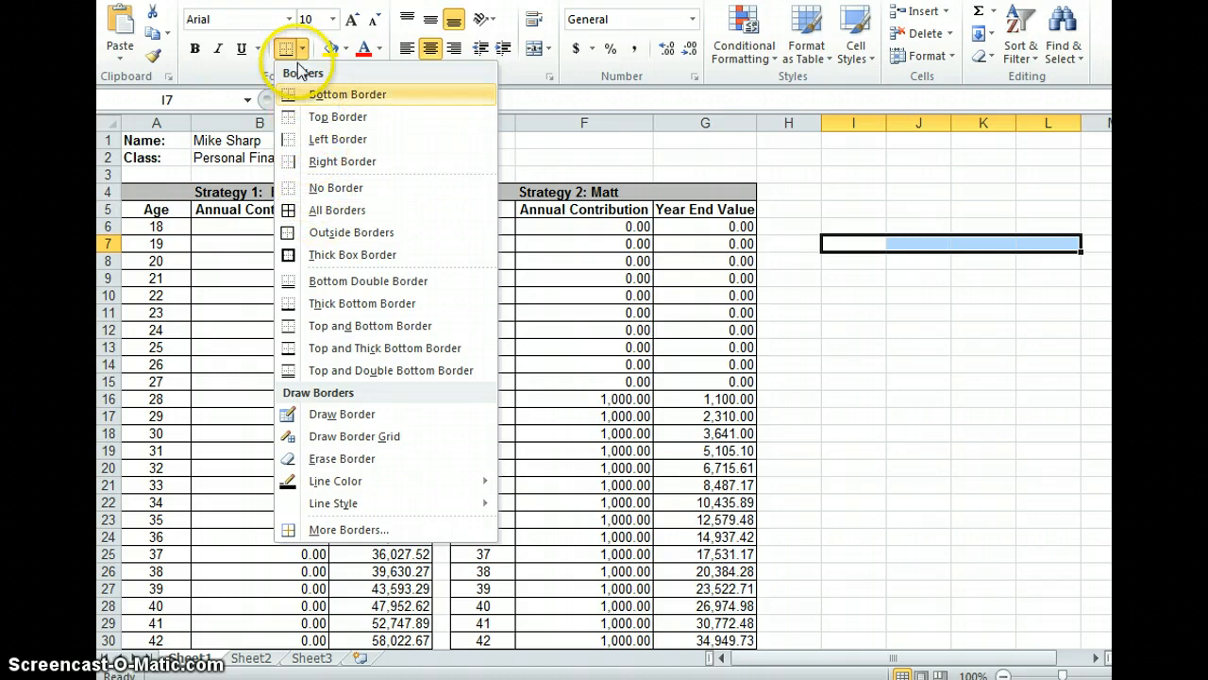
{"action": "left_click", "coordinate": [315, 211]}
{"action": "left_click", "coordinate": [864, 280]}
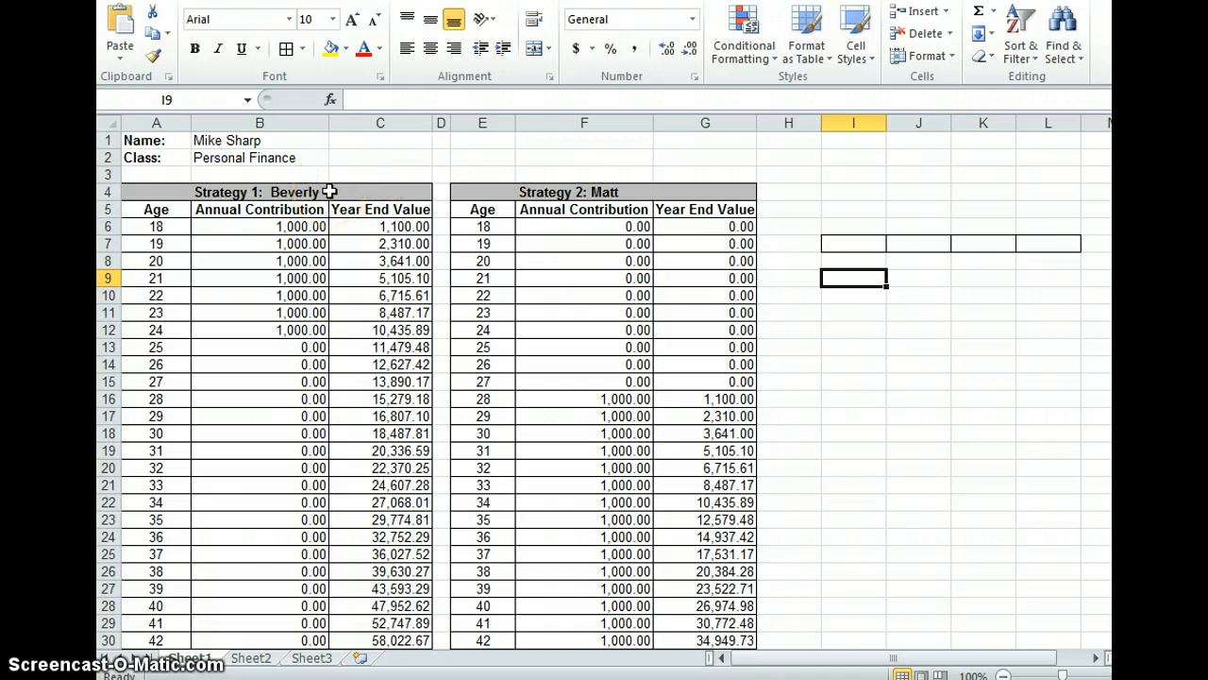
Enter a person's first name in cell J7 of the bordered row.
{"action": "left_click", "coordinate": [930, 246]}
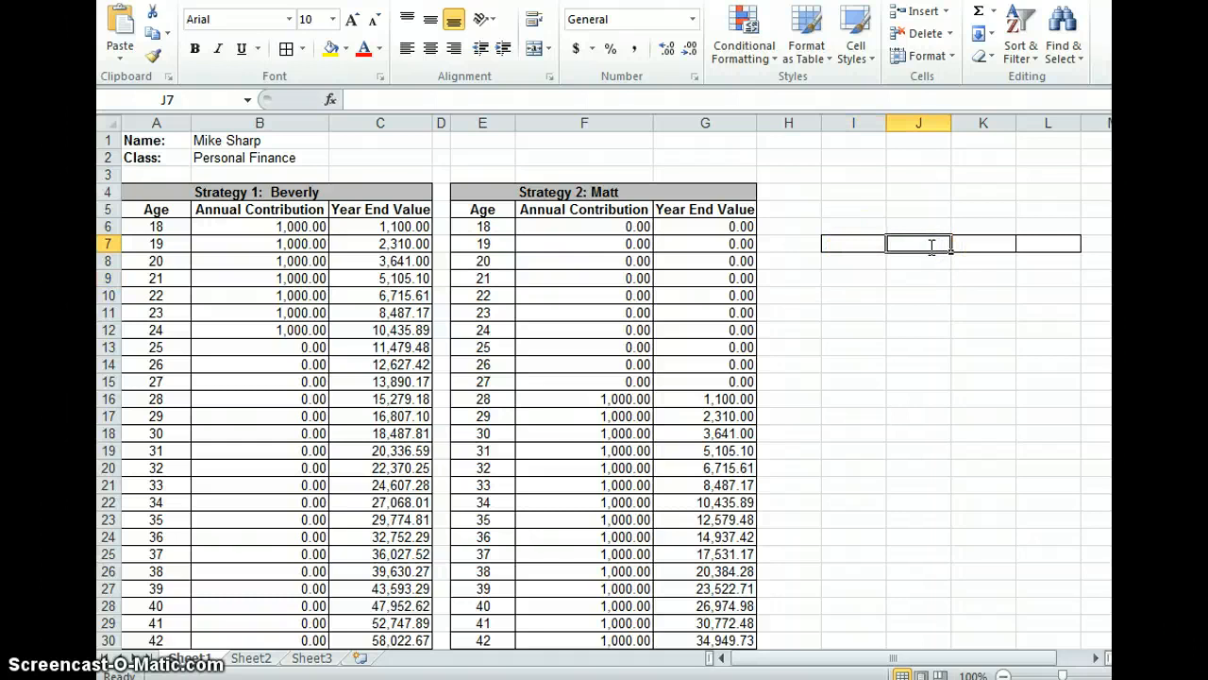
{"action": "type", "text": "Mike"}
{"action": "left_click", "coordinate": [939, 292]}
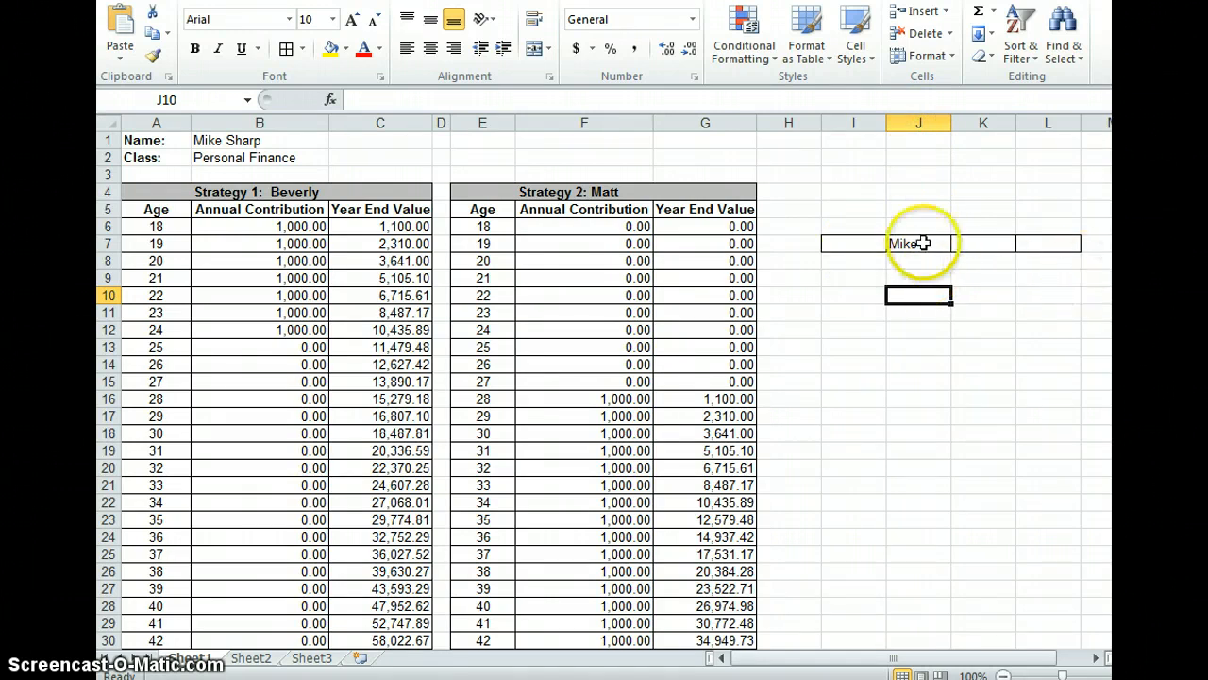
Merge and center cells I7:L7 so the name spans the bordered row.
{"action": "left_click_drag", "start_coordinate": [868, 245], "coordinate": [1039, 250]}
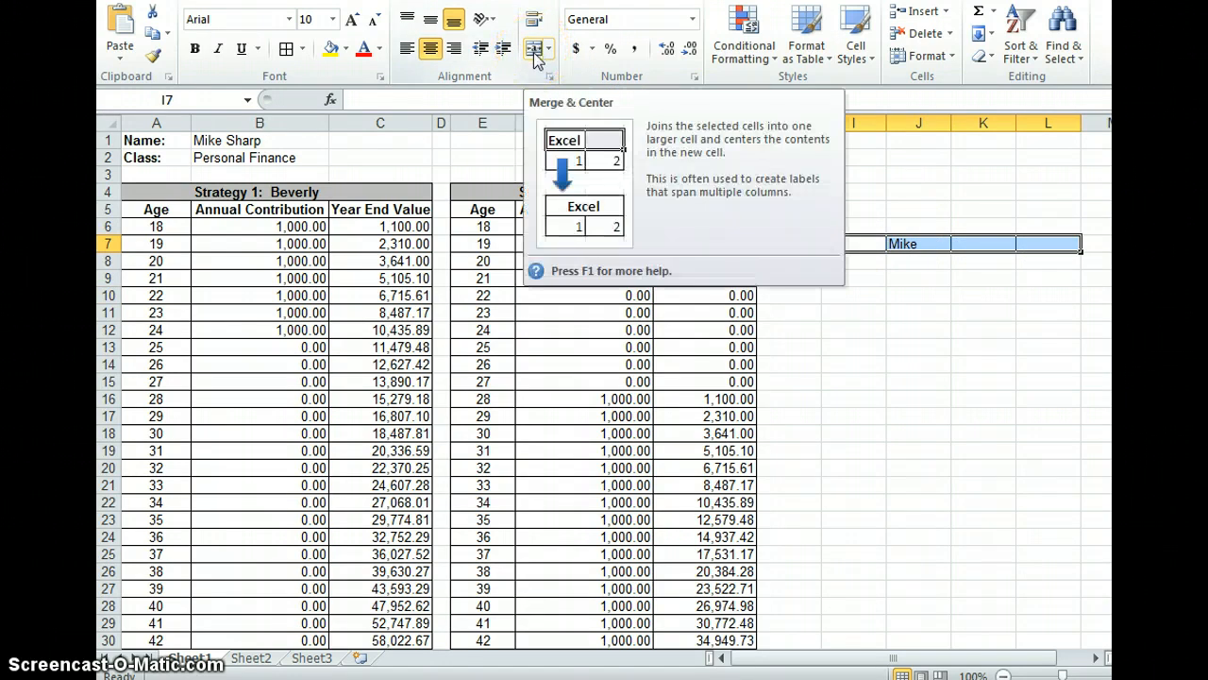
{"action": "left_click", "coordinate": [535, 53]}
{"action": "left_click", "coordinate": [955, 252]}
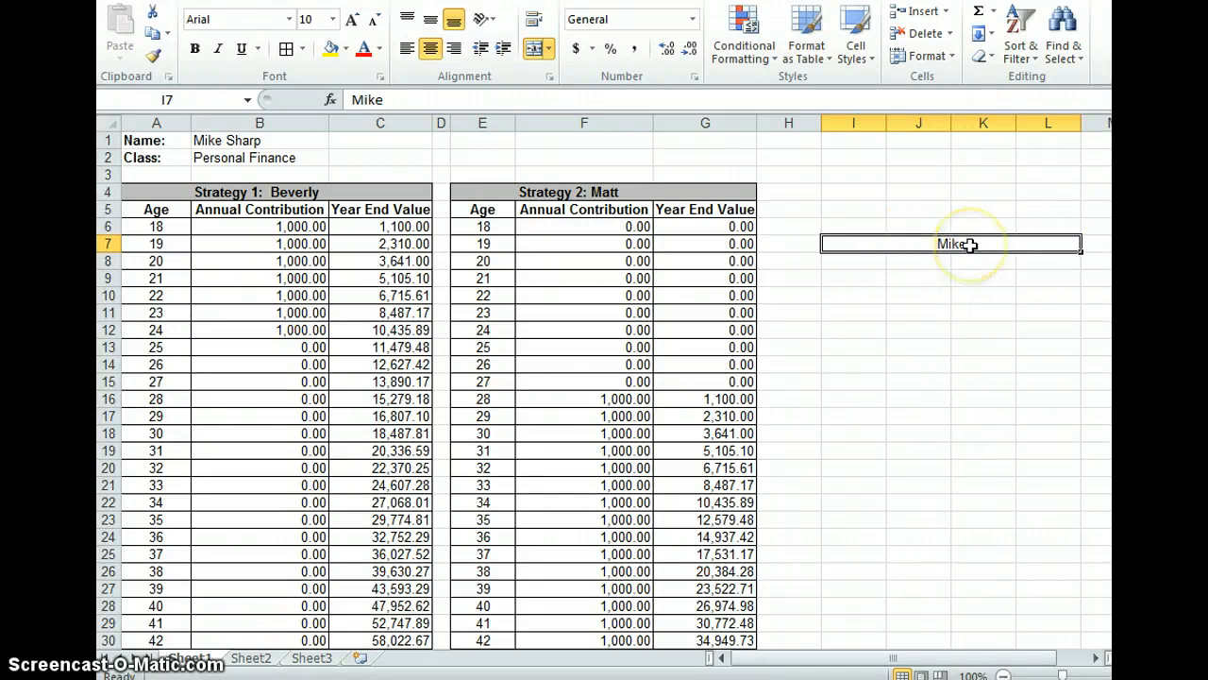
{"action": "left_click", "coordinate": [972, 276]}
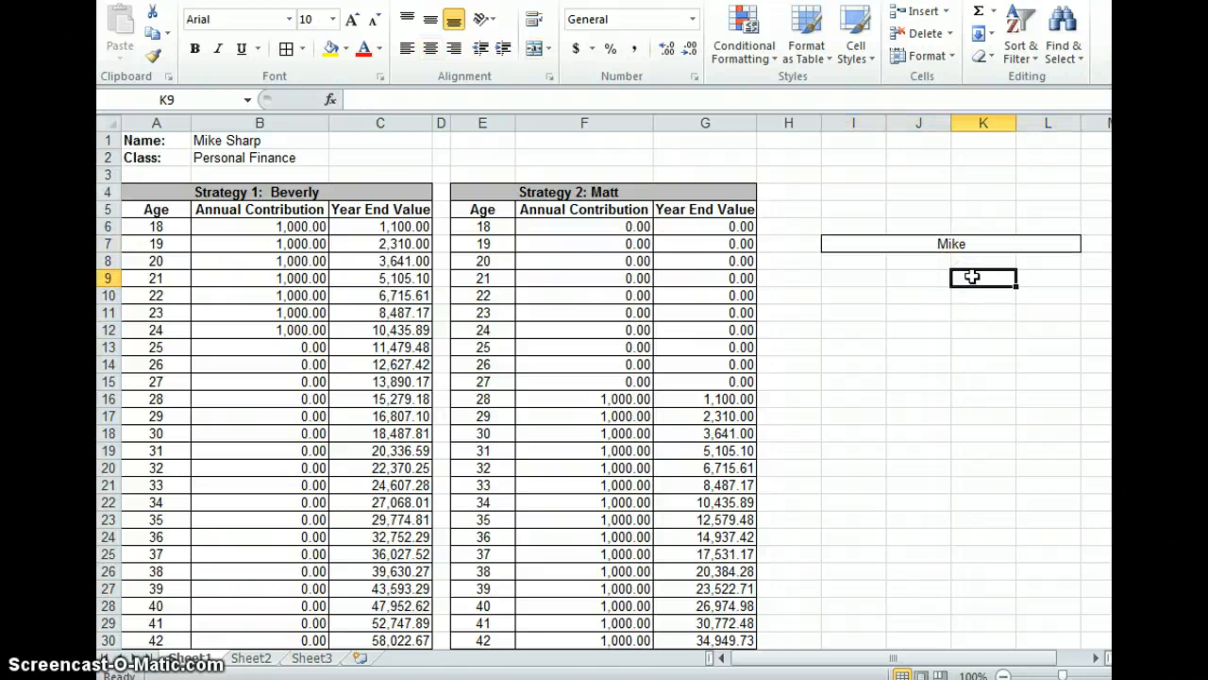
Enter the numbers 4, 5, 78, 234 and 45 down cells I12:I16.
{"action": "left_click_drag", "start_coordinate": [1120, 191], "coordinate": [1120, 215]}
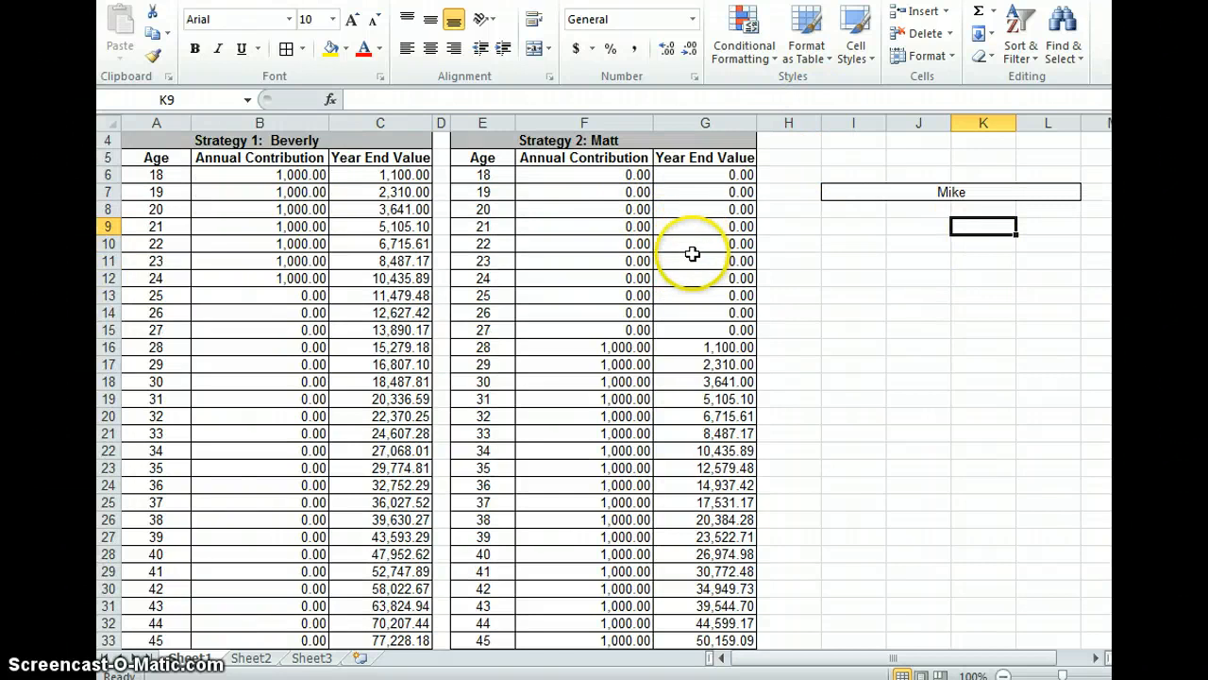
{"action": "left_click", "coordinate": [869, 273]}
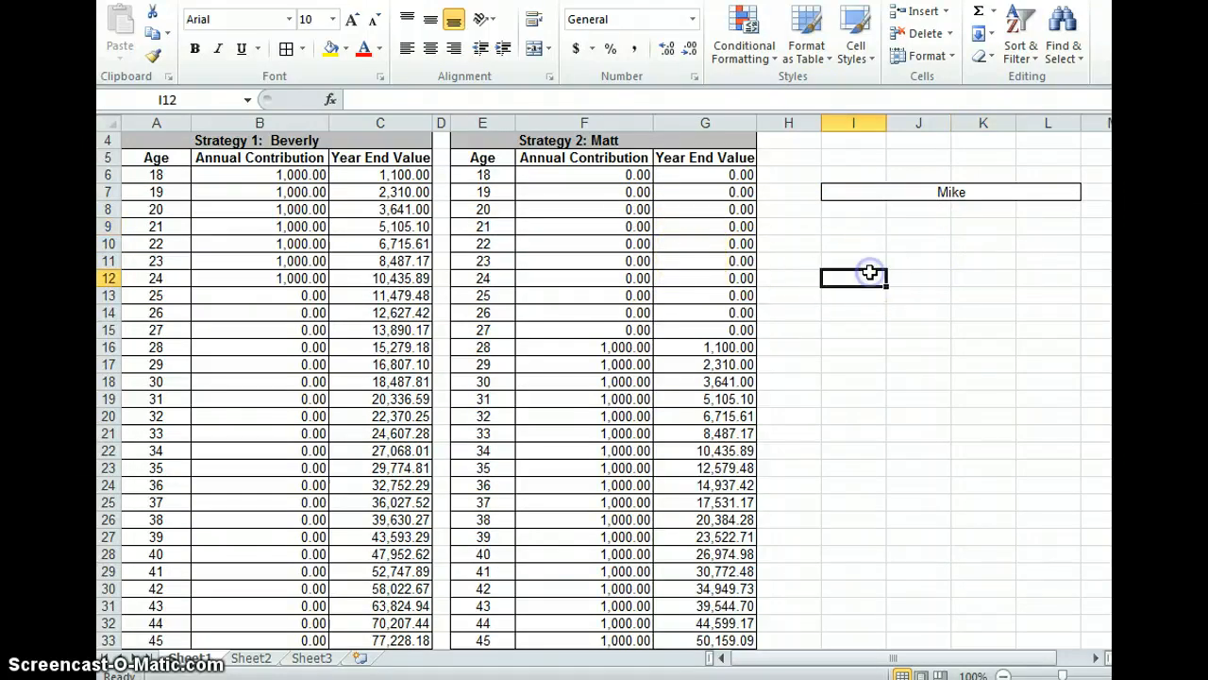
{"action": "type", "text": "4"}
{"action": "key", "text": "Return"}
{"action": "type", "text": "5"}
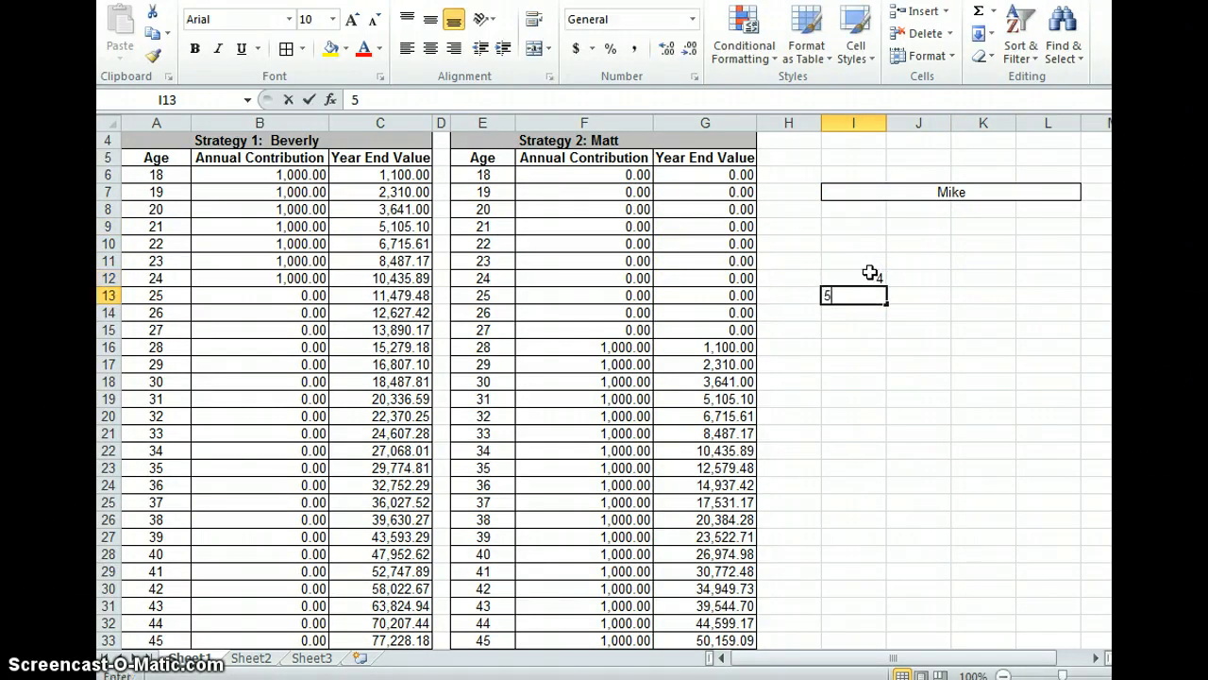
{"action": "key", "text": "Return"}
{"action": "type", "text": "78"}
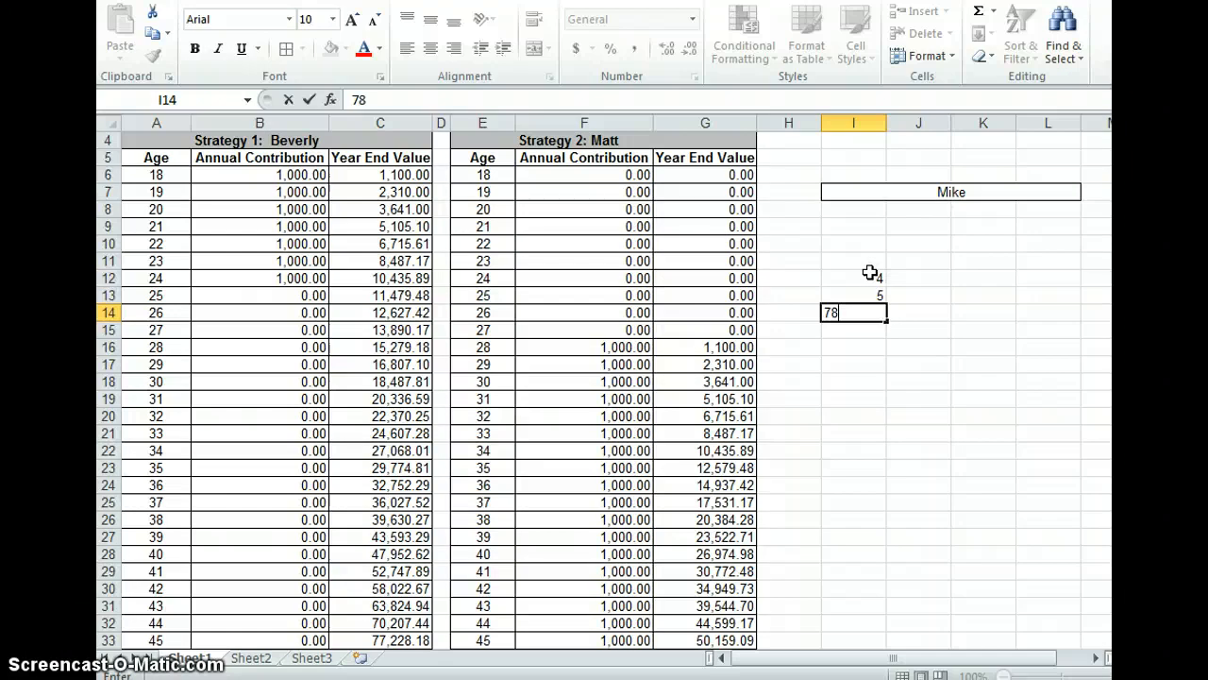
{"action": "key", "text": "Return"}
{"action": "type", "text": "234"}
{"action": "key", "text": "Return"}
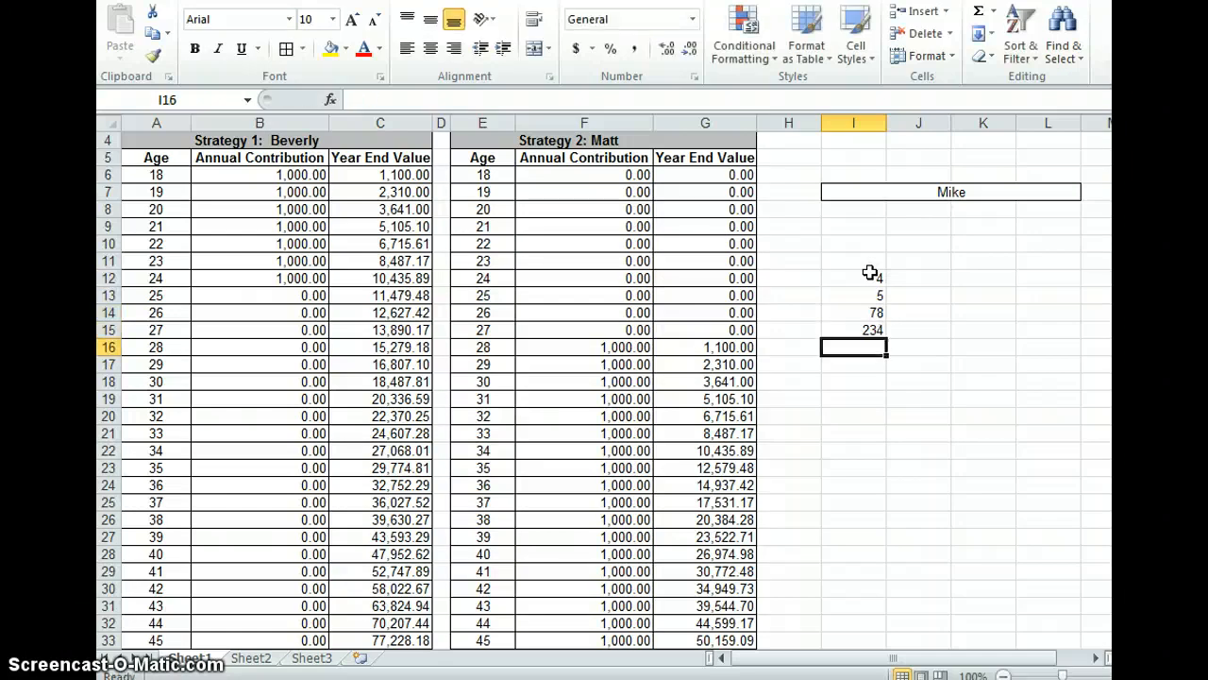
{"action": "type", "text": "45"}
{"action": "key", "text": "Return"}
Insert an AutoSum formula in cell I17 that adds I12:I16.
{"action": "left_click", "coordinate": [874, 364]}
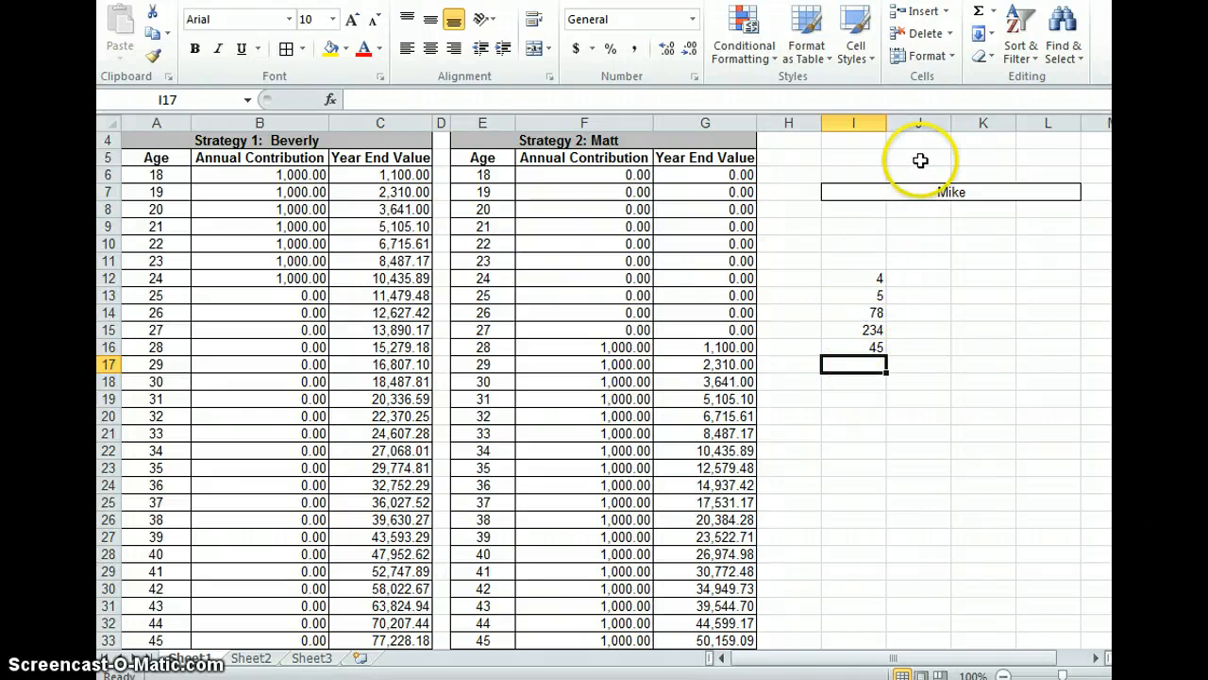
{"action": "left_click", "coordinate": [993, 11]}
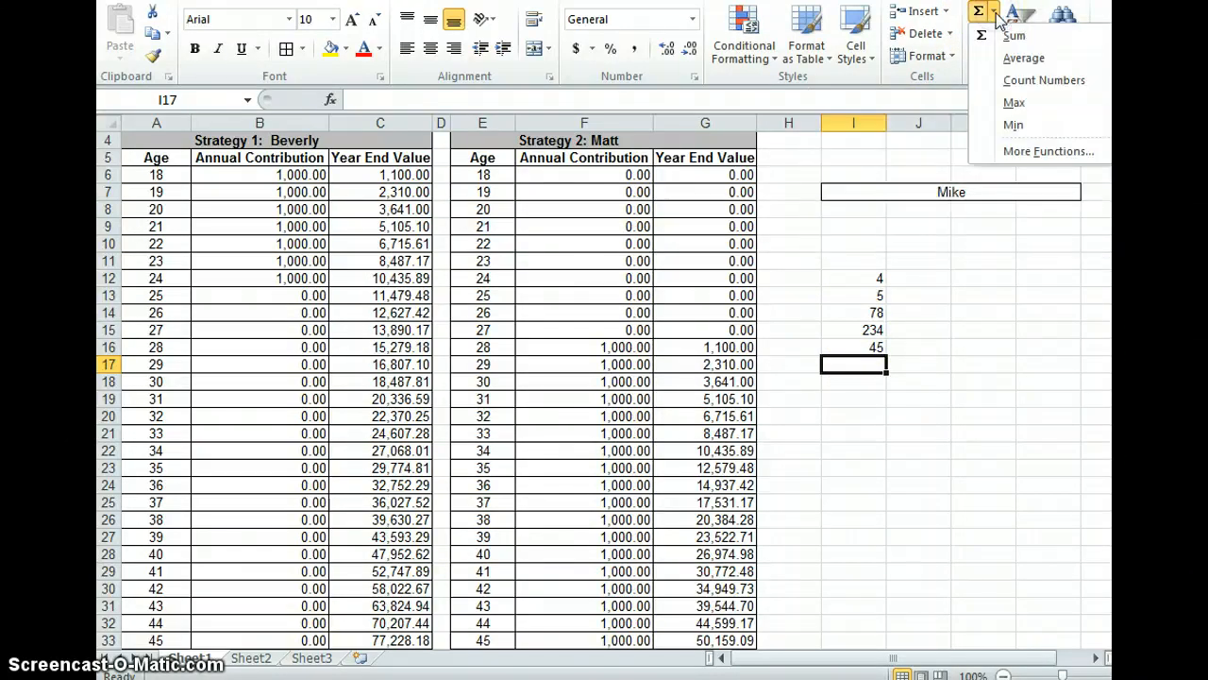
{"action": "left_click", "coordinate": [1044, 42]}
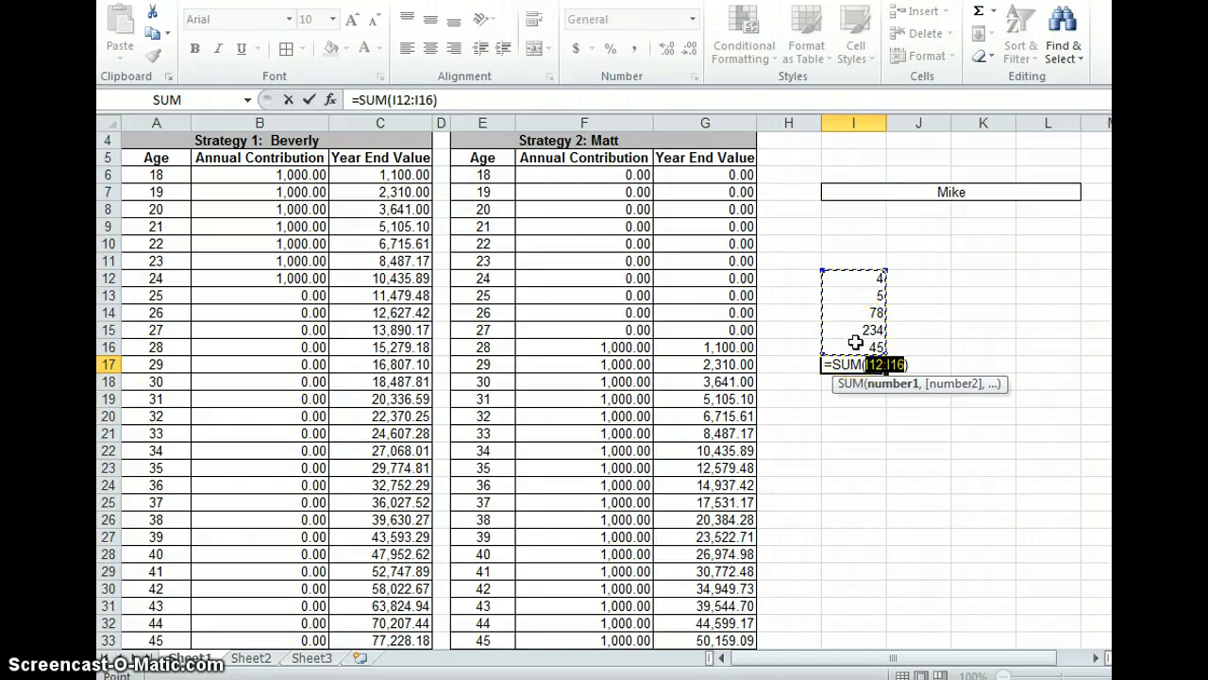
{"action": "left_click", "coordinate": [843, 296]}
{"action": "key", "text": "Return"}
{"action": "left_click", "coordinate": [876, 365]}
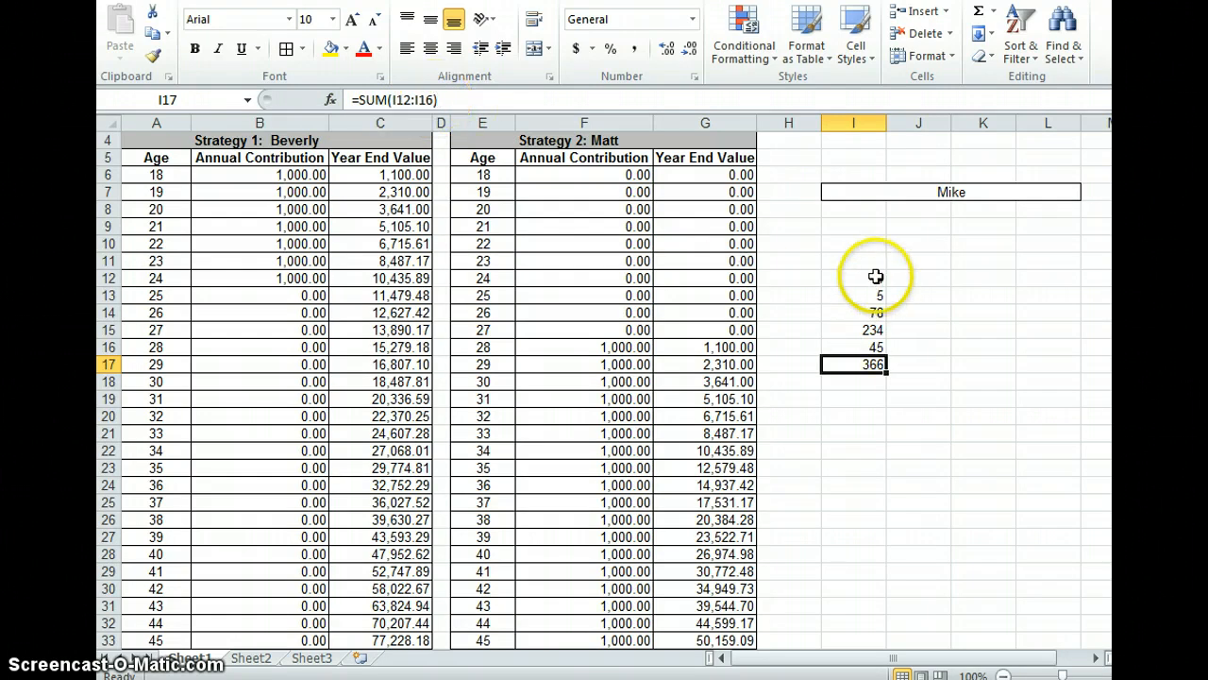
Clear the sample numbers and their sum from cells I12:I17.
{"action": "left_click_drag", "start_coordinate": [869, 277], "coordinate": [872, 341]}
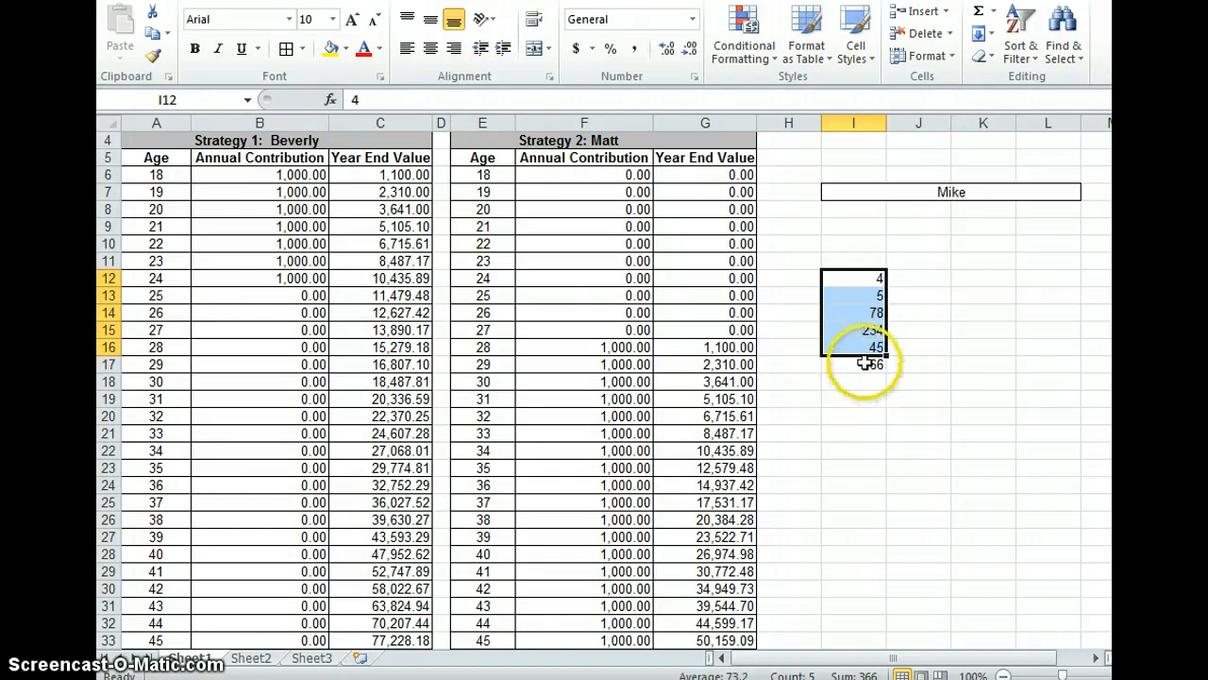
{"action": "left_click_drag", "start_coordinate": [857, 367], "coordinate": [857, 283]}
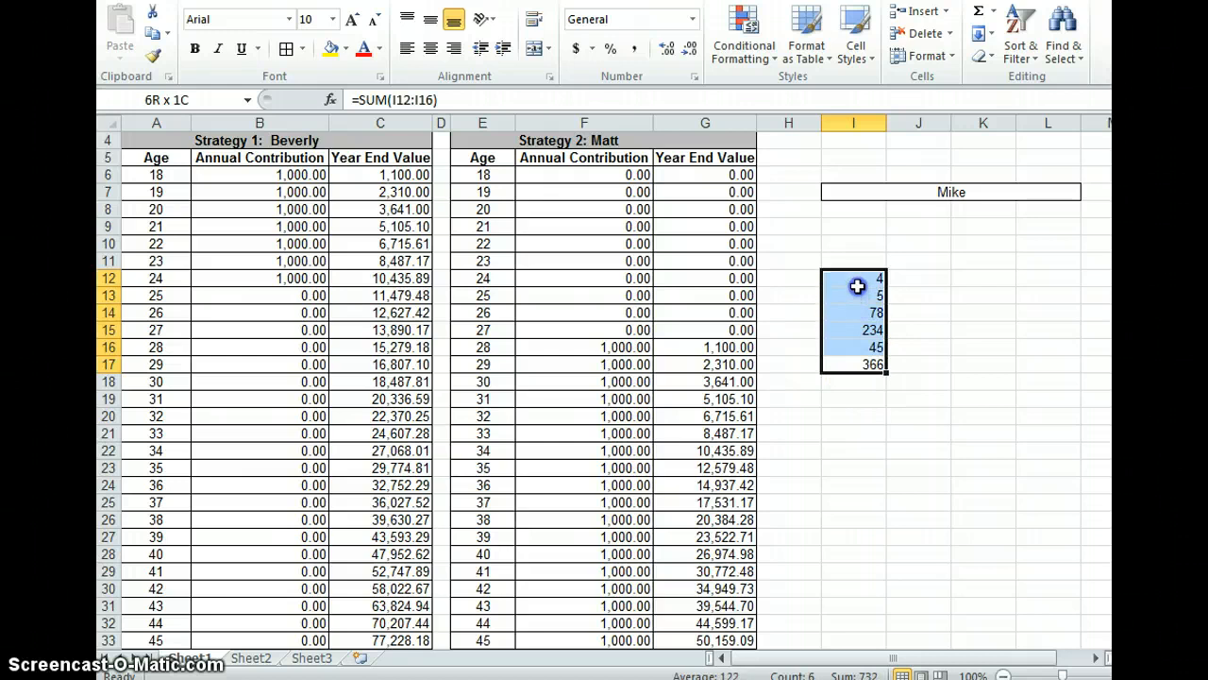
{"action": "key", "text": "Delete"}
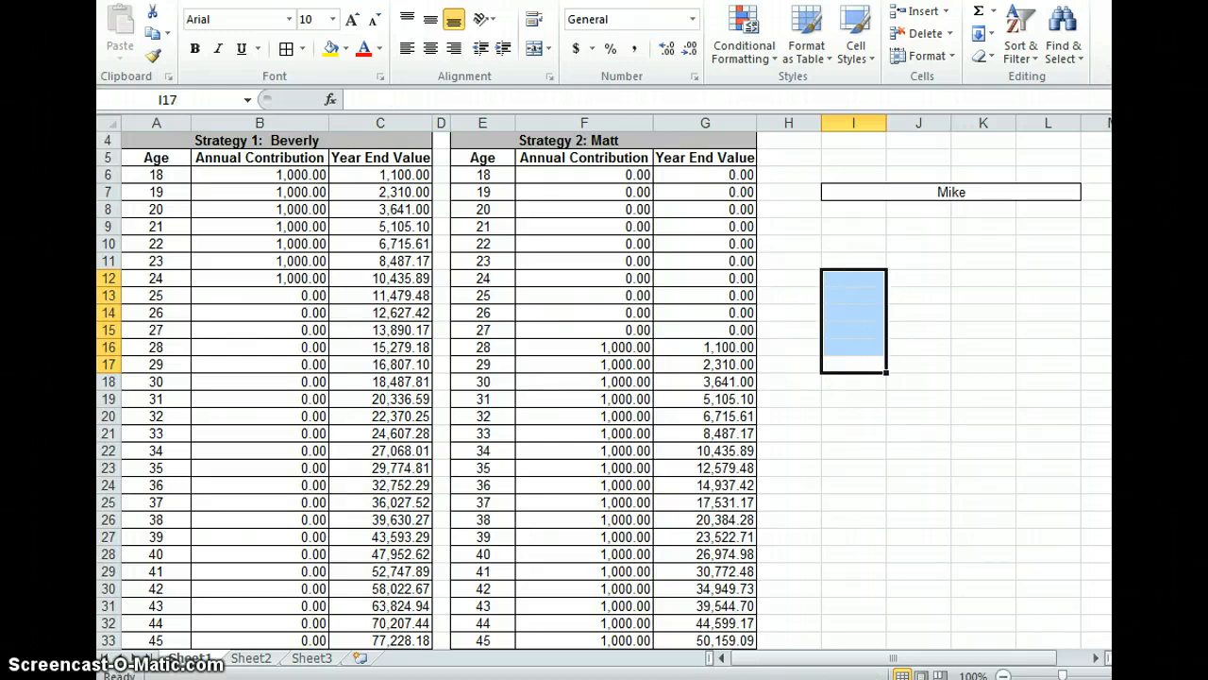
Clear the Year End Value formula for age 18 in the Strategy 2 table, cell G6.
{"action": "scroll", "coordinate": [1014, 251], "scroll_direction": "up", "scroll_amount": 1}
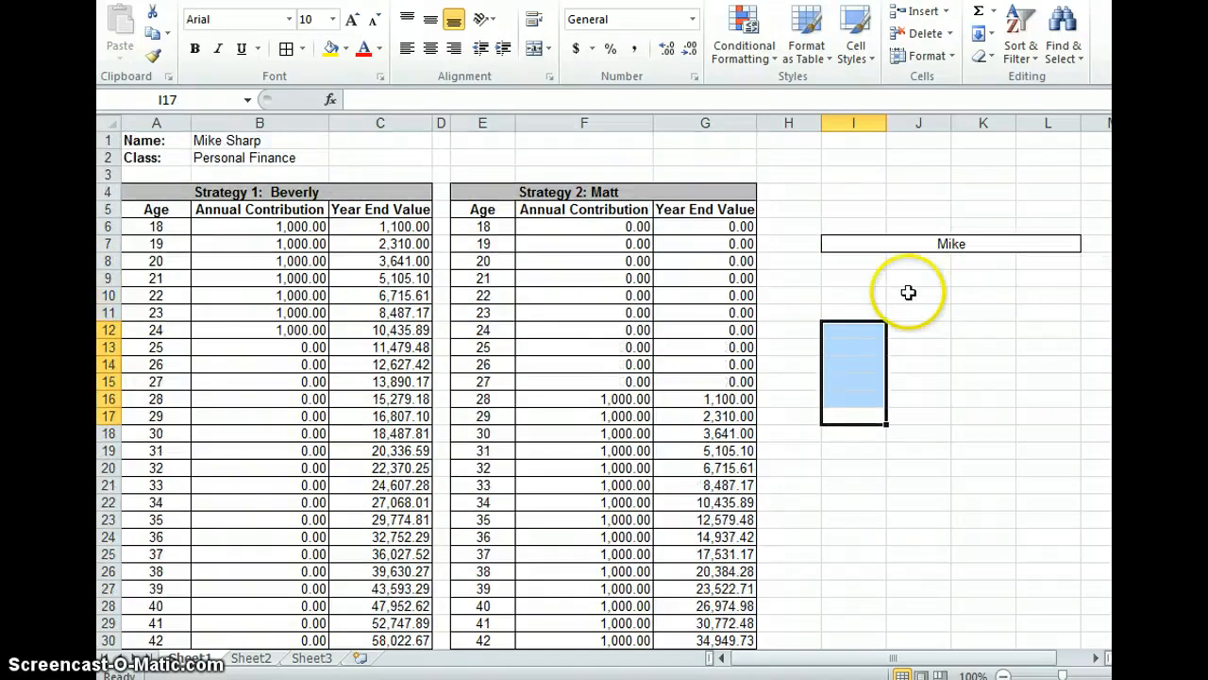
{"action": "left_click", "coordinate": [793, 226]}
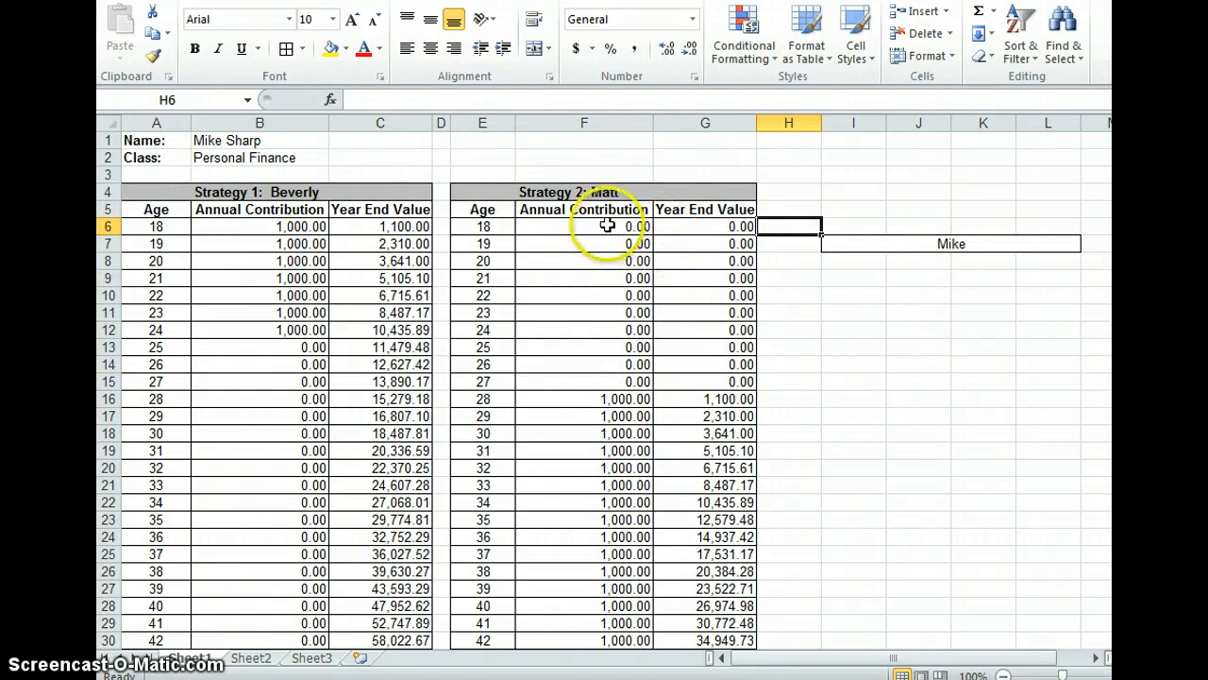
{"action": "left_click", "coordinate": [701, 231]}
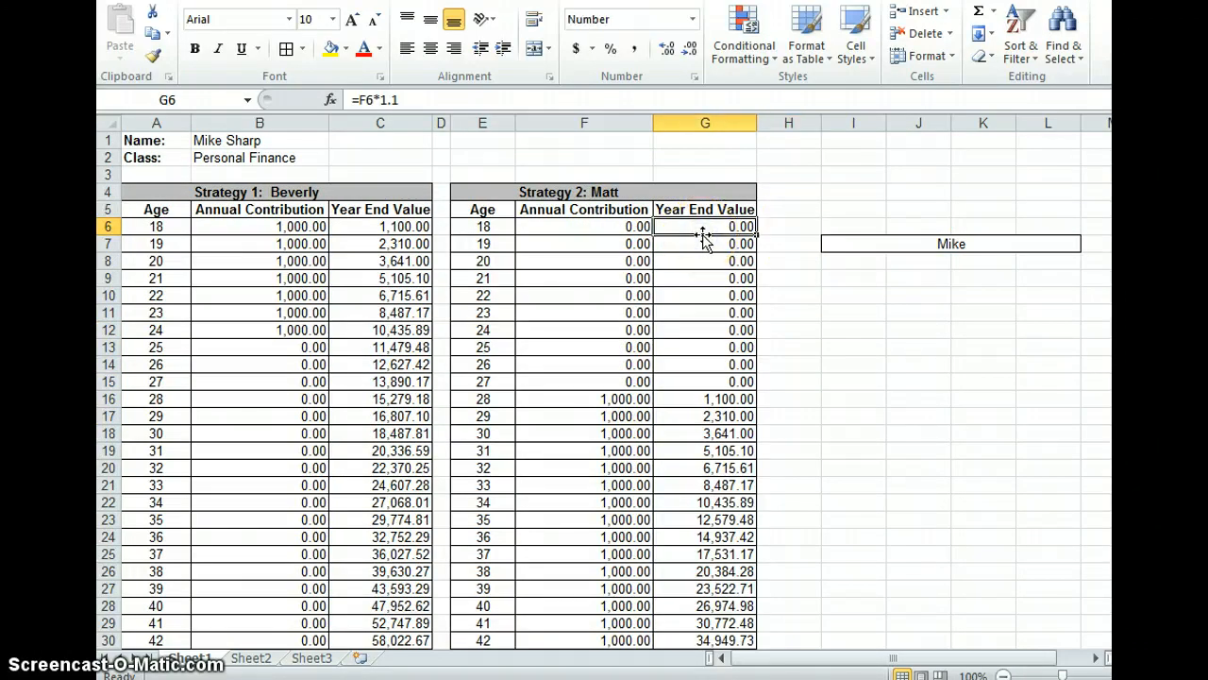
{"action": "left_click", "coordinate": [795, 227]}
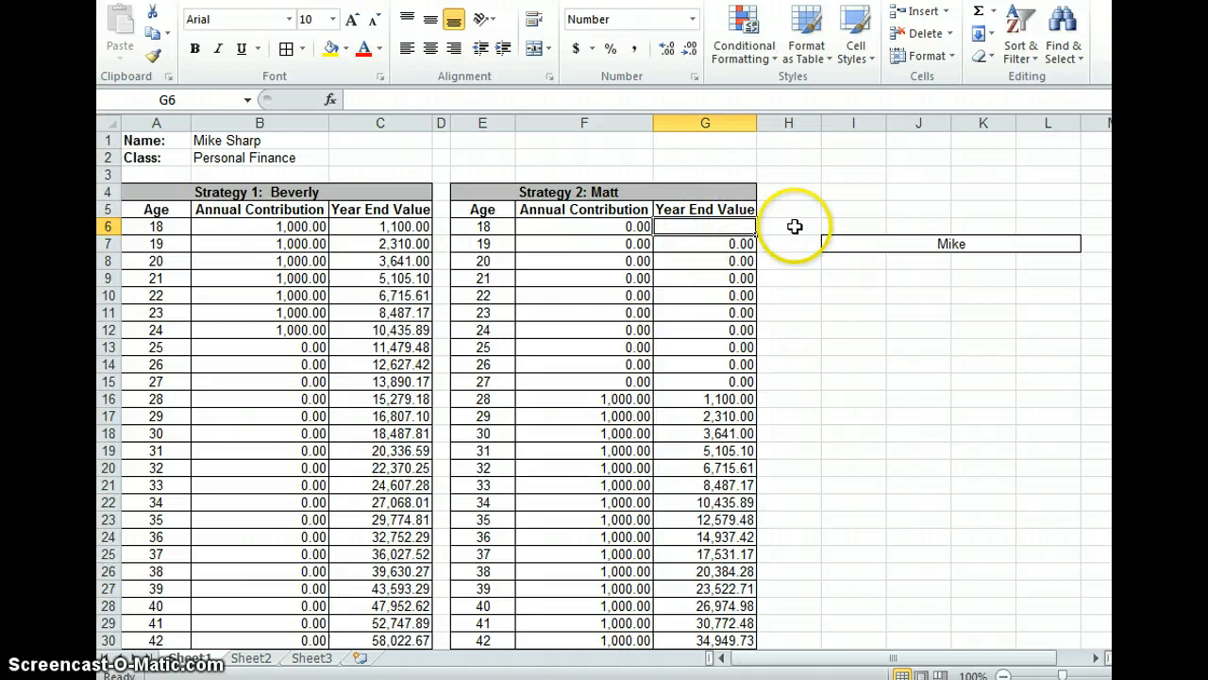
{"action": "left_click", "coordinate": [724, 229]}
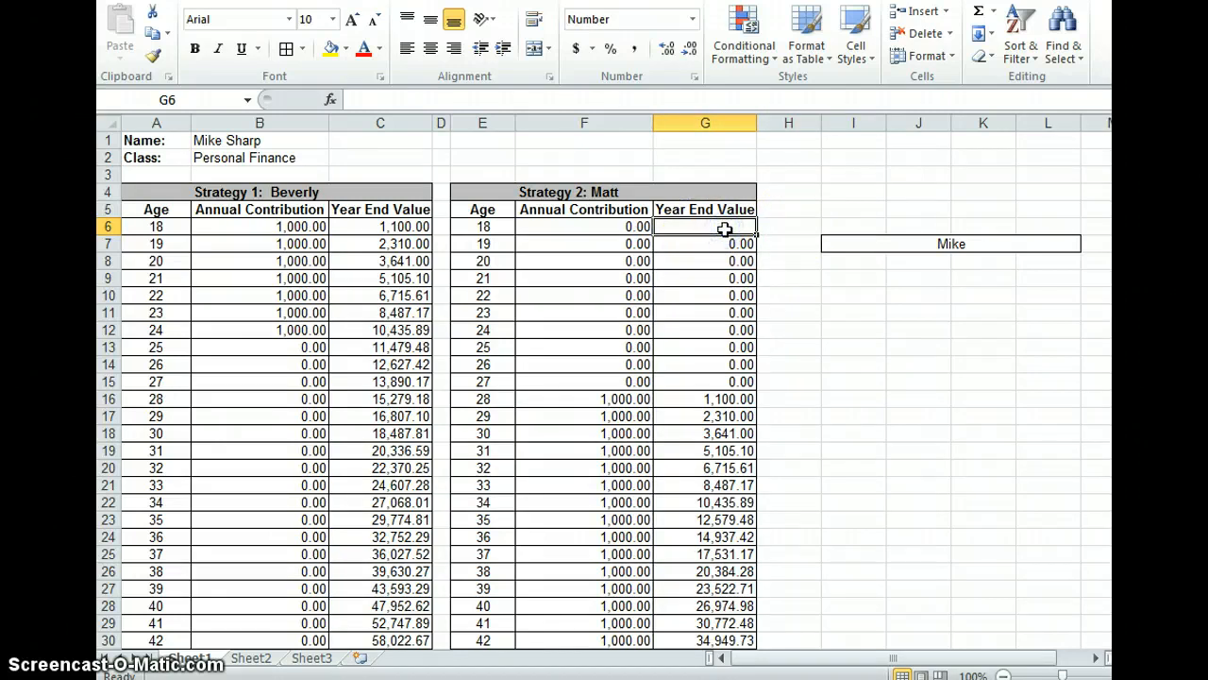
Enter the formula =F6*1.1 in cell G6 for the age 18 Year End Value in the Strategy 2 table.
{"action": "type", "text": "="}
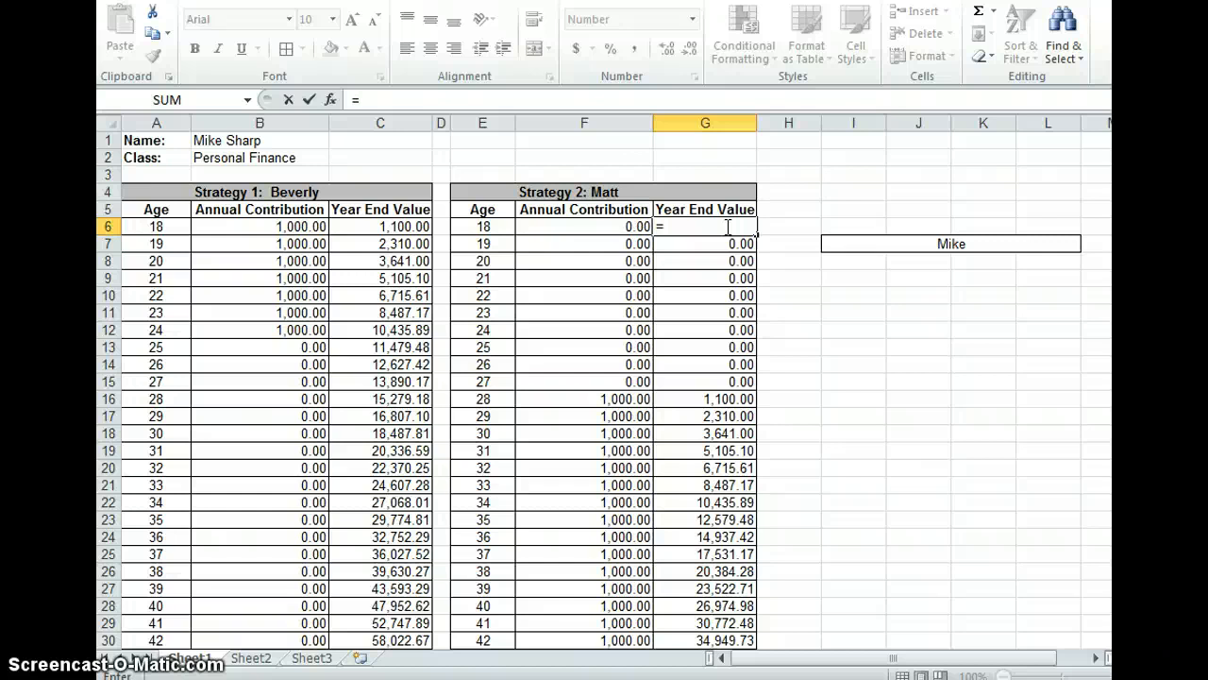
{"action": "left_click", "coordinate": [625, 224]}
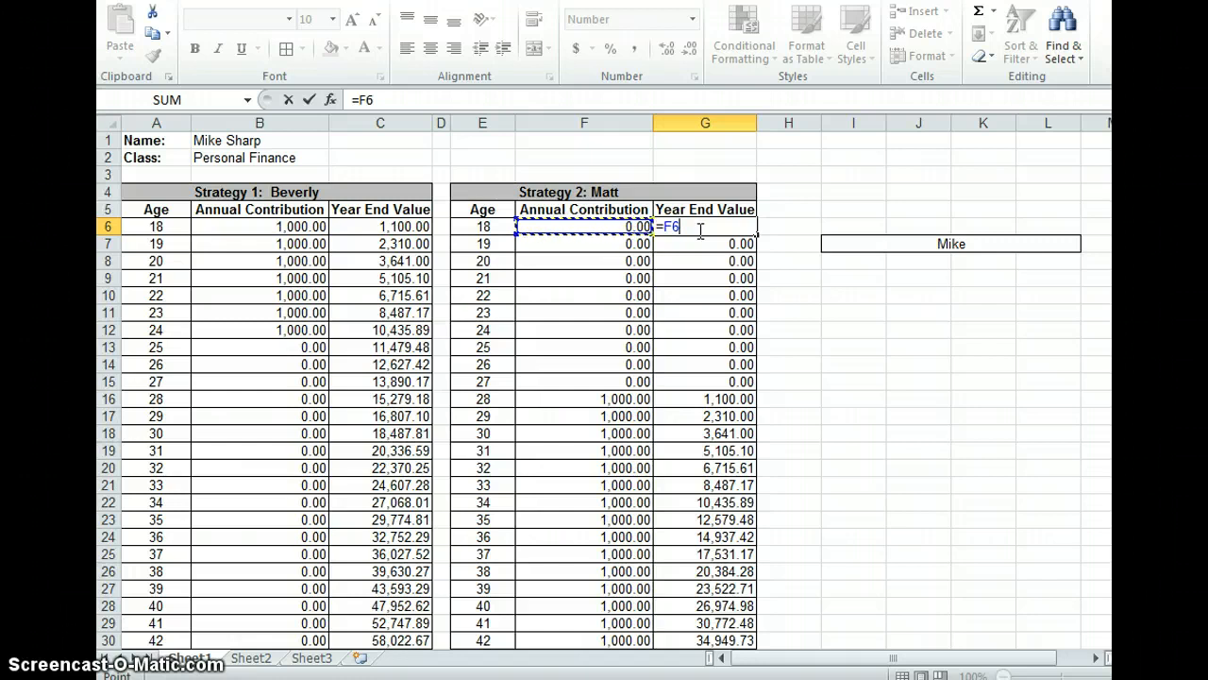
{"action": "type", "text": "*"}
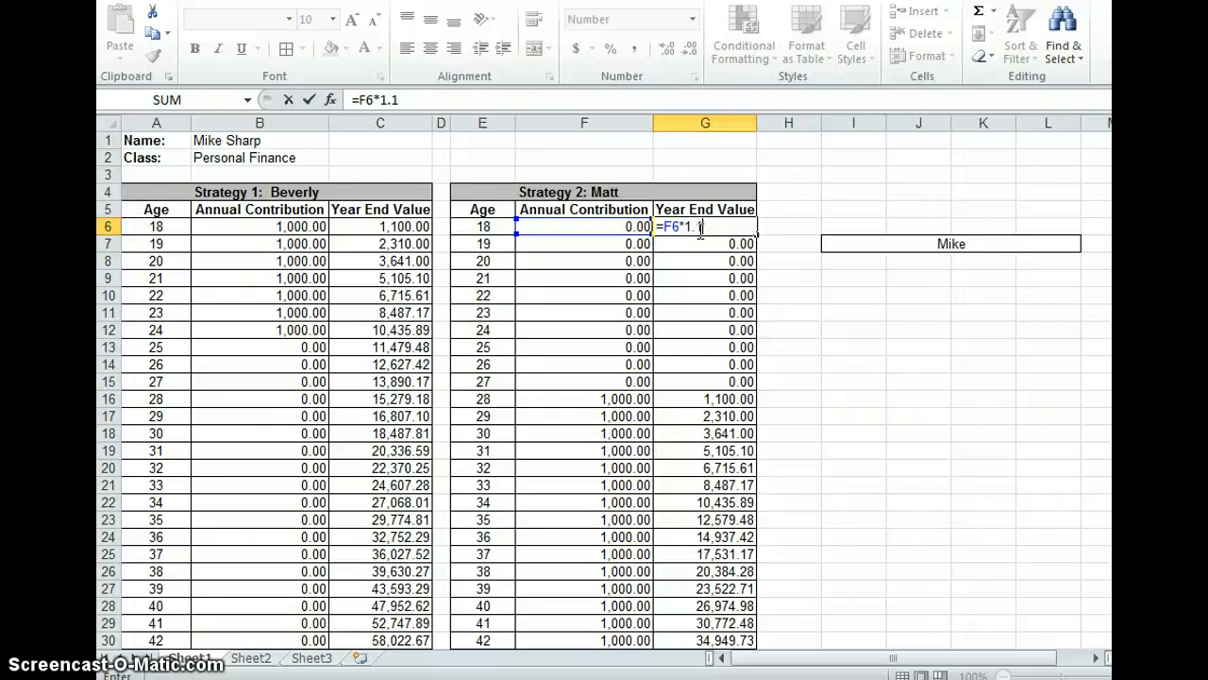
{"action": "type", "text": "1.1"}
{"action": "key", "text": "Return"}
{"action": "left_click", "coordinate": [717, 227]}
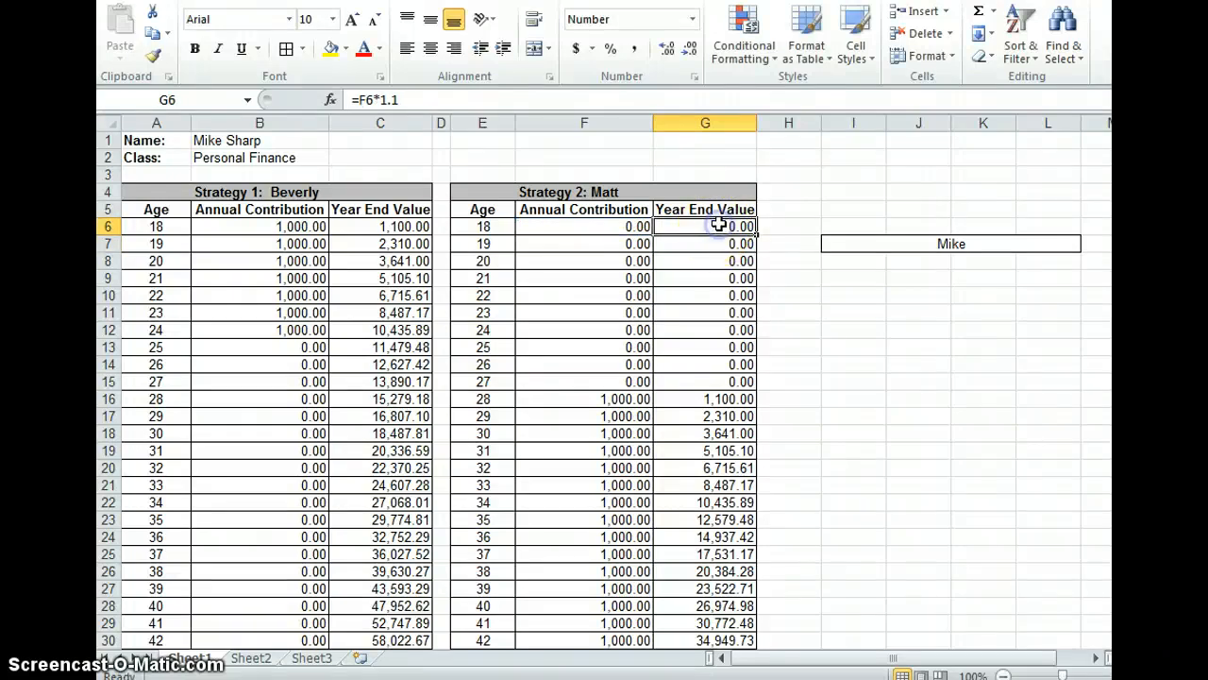
Compare the Year End Value formulas in cells G6 and G7 of the Strategy 2 table.
{"action": "left_click", "coordinate": [723, 243]}
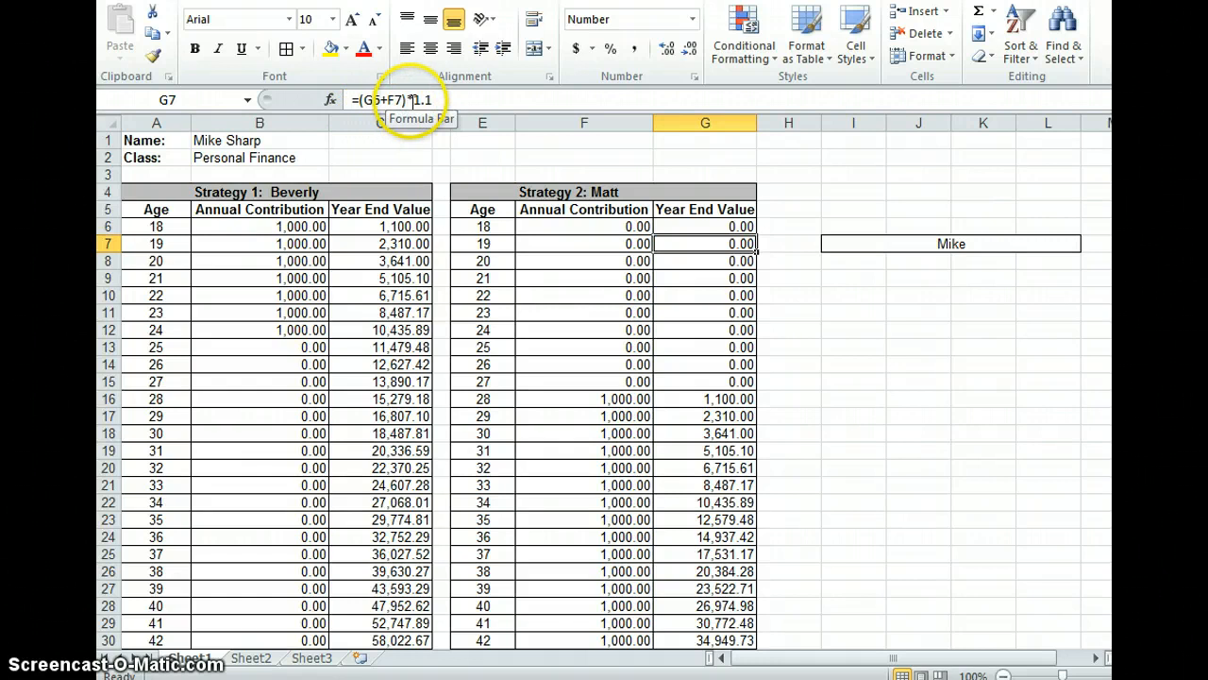
{"action": "left_click", "coordinate": [740, 226]}
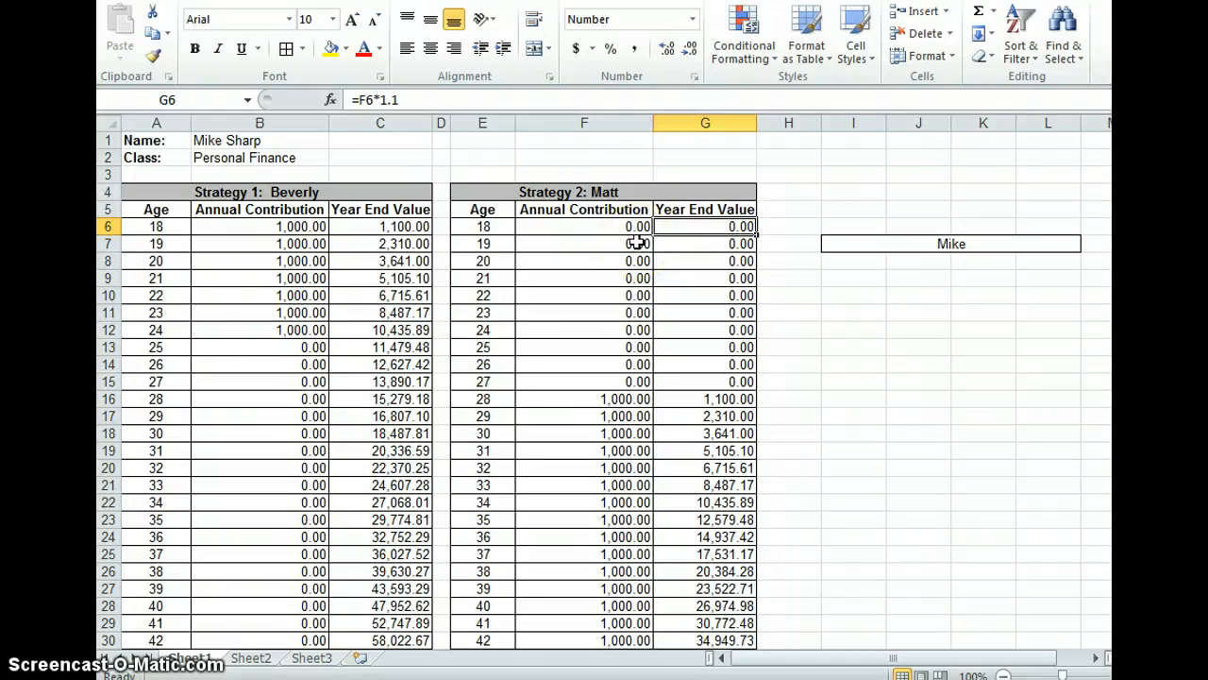
{"action": "left_click", "coordinate": [676, 244]}
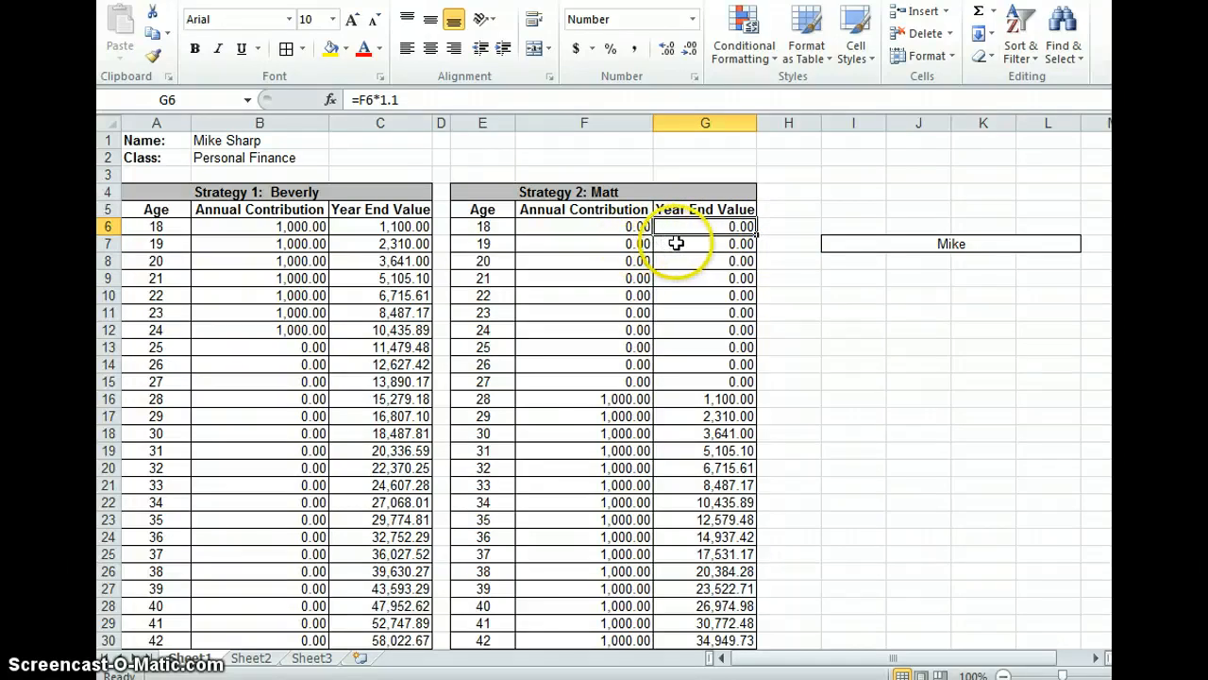
{"action": "left_click", "coordinate": [675, 244]}
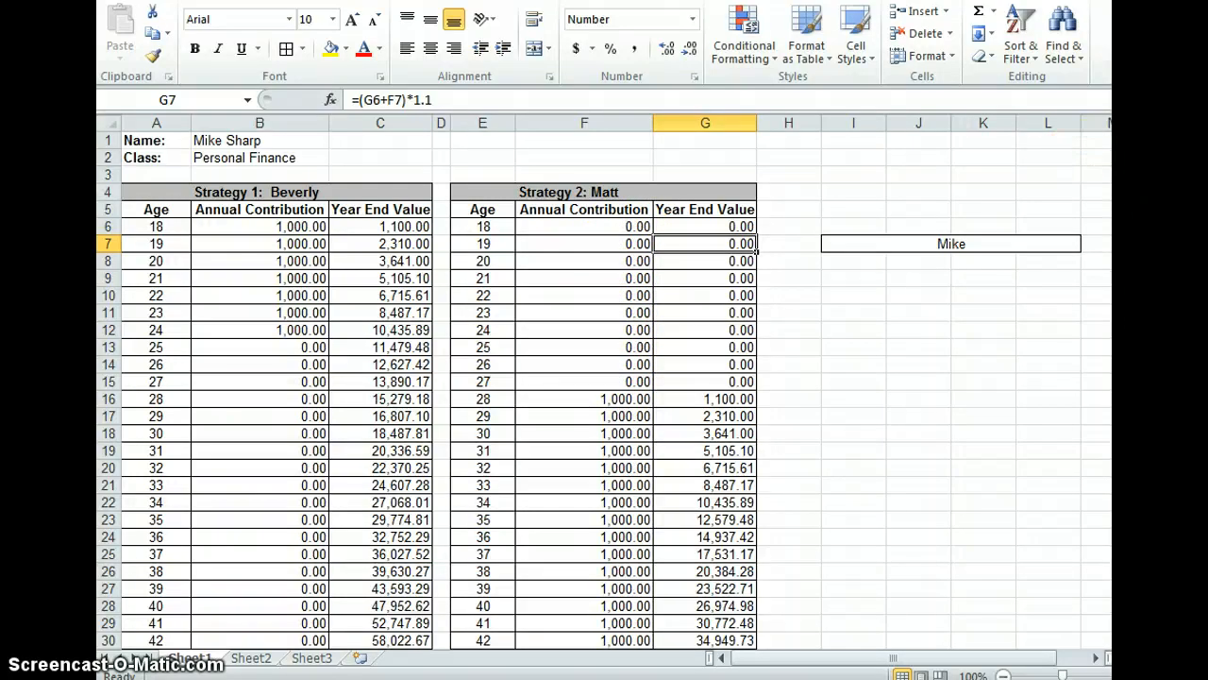
Examine the annual contributions and year end values of both strategies from age 18 to 65, including the formula in G8.
{"action": "left_click_drag", "start_coordinate": [1120, 156], "coordinate": [1119, 163]}
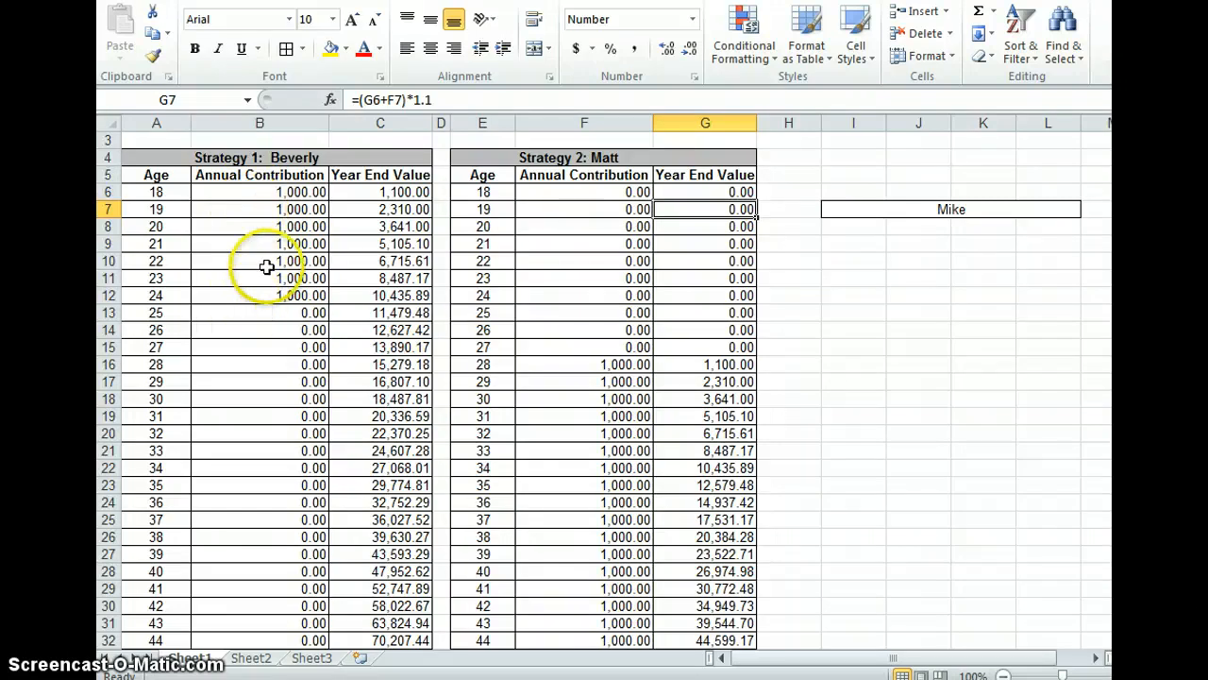
{"action": "left_click", "coordinate": [609, 244]}
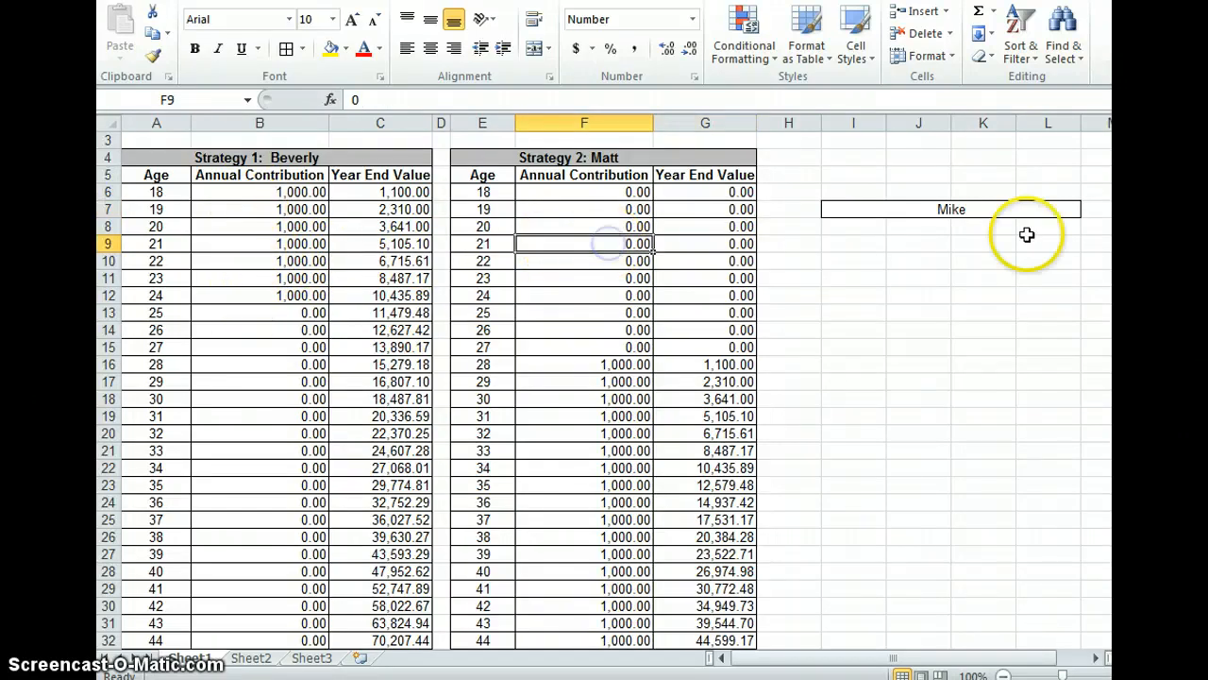
{"action": "left_click_drag", "start_coordinate": [1121, 210], "coordinate": [1120, 377]}
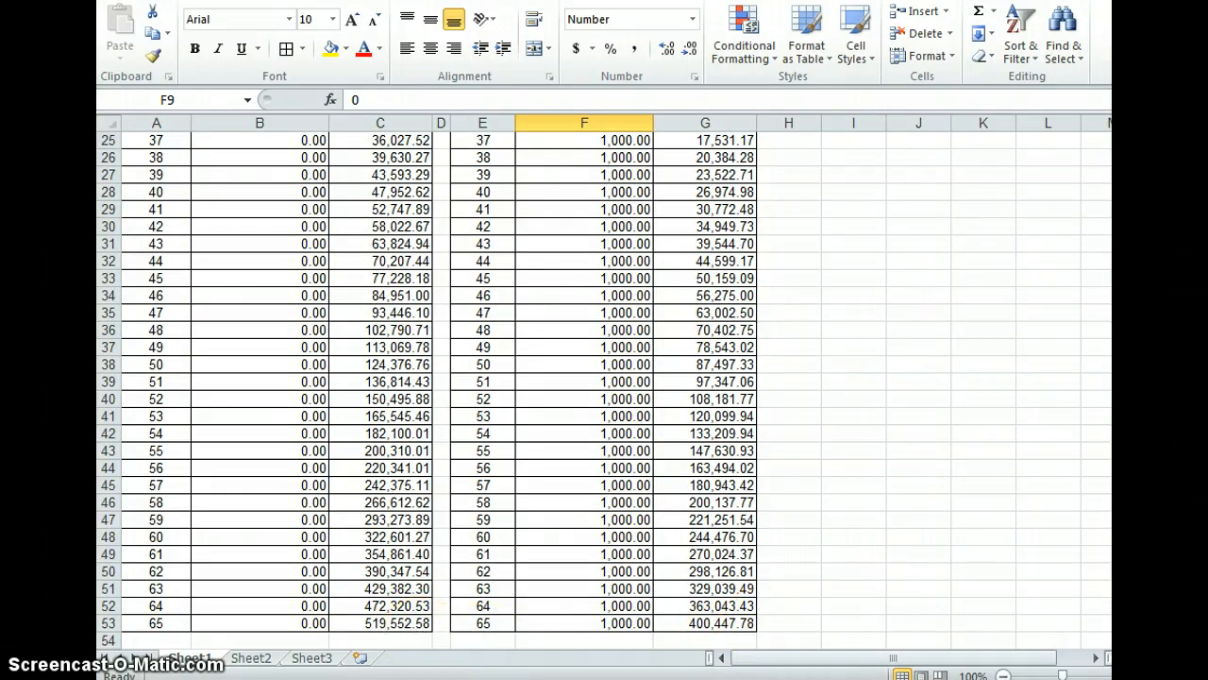
{"action": "left_click_drag", "start_coordinate": [1115, 543], "coordinate": [1109, 285]}
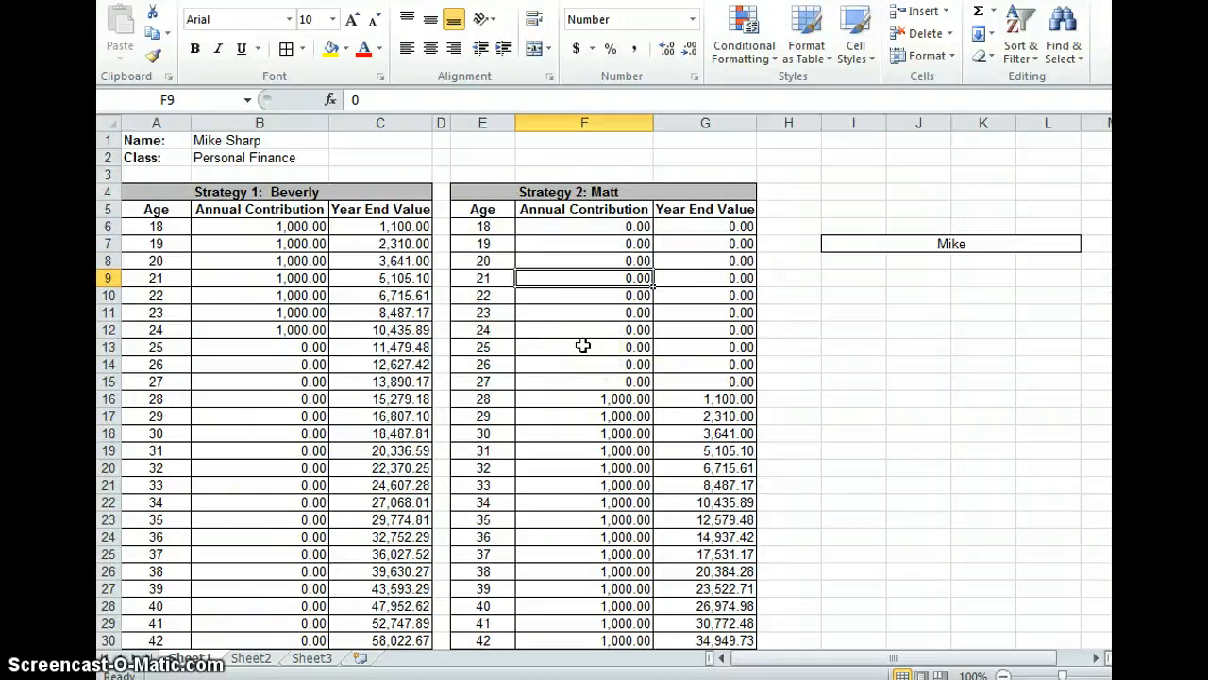
{"action": "left_click", "coordinate": [443, 331]}
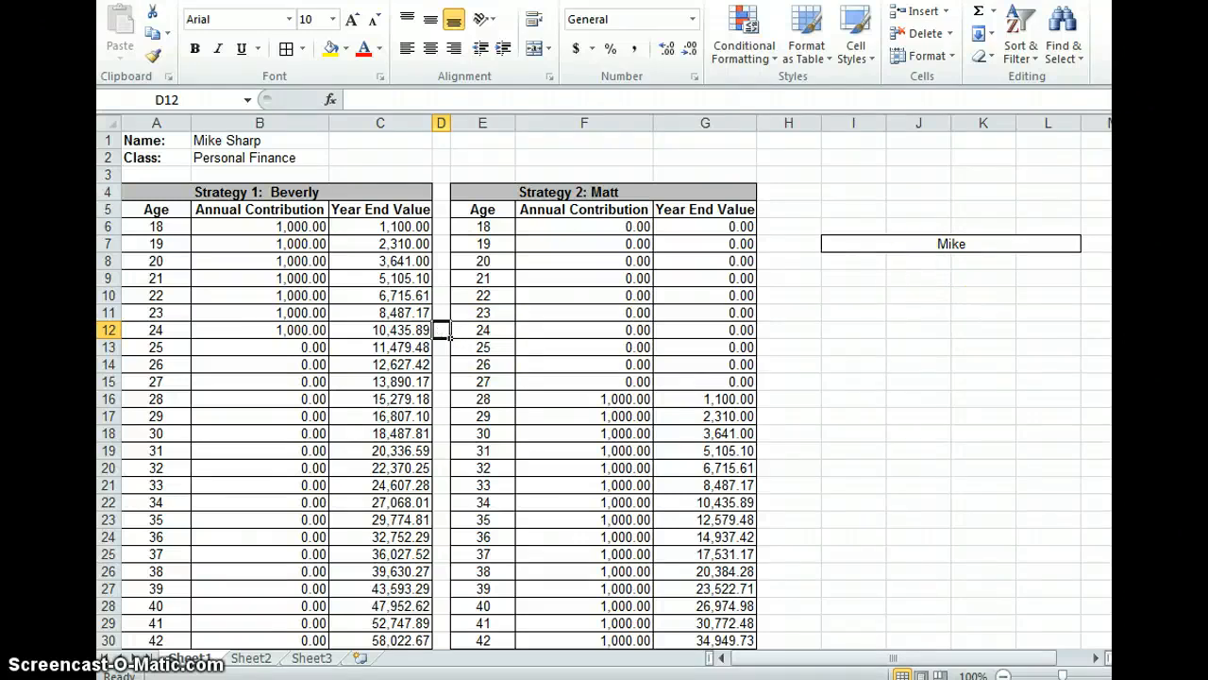
{"action": "left_click_drag", "start_coordinate": [1121, 168], "coordinate": [1120, 228]}
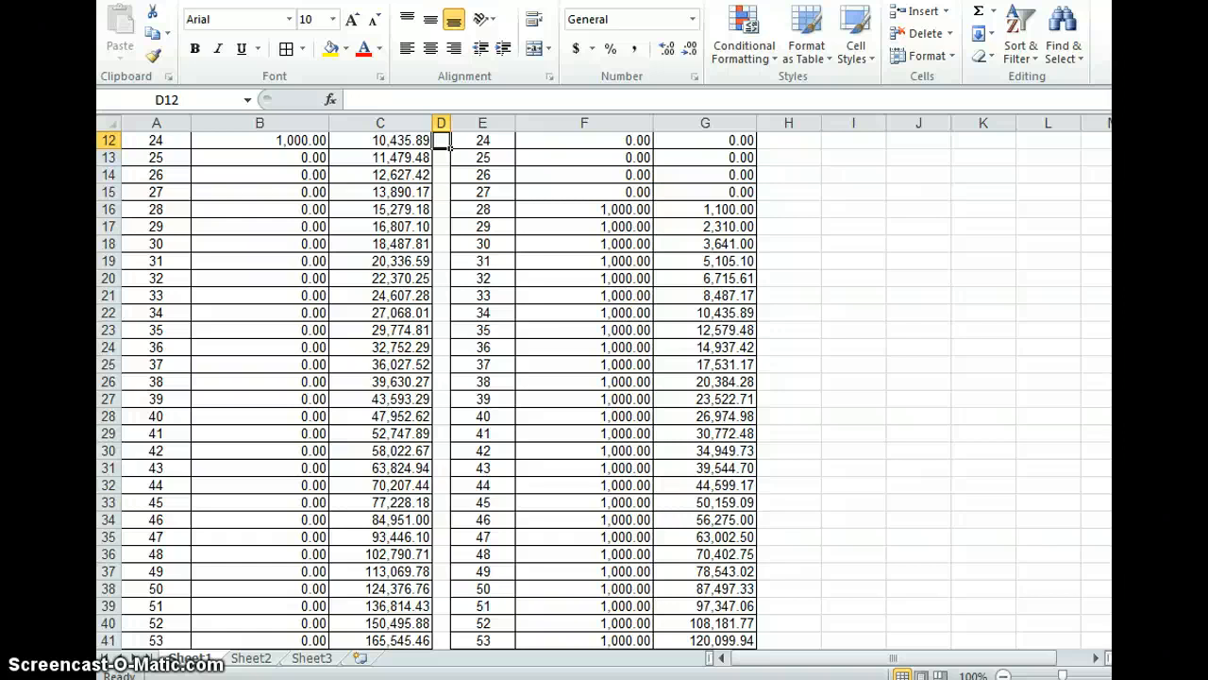
{"action": "left_click_drag", "start_coordinate": [1120, 275], "coordinate": [1120, 249]}
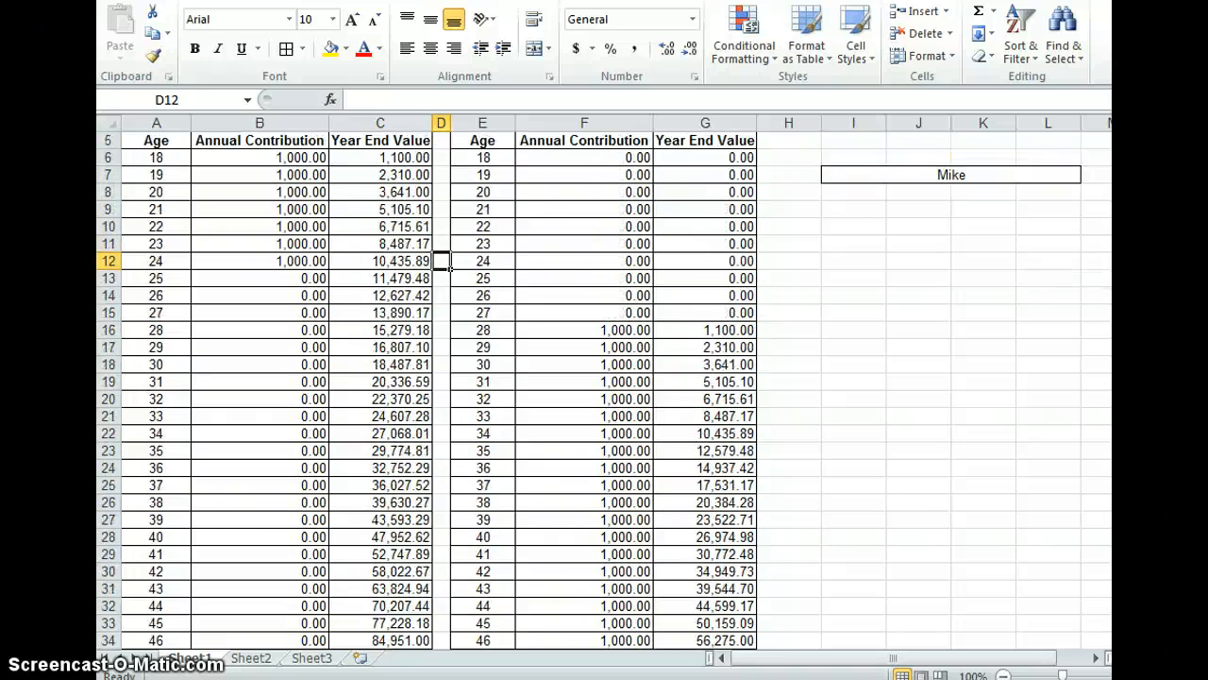
{"action": "left_click", "coordinate": [727, 191]}
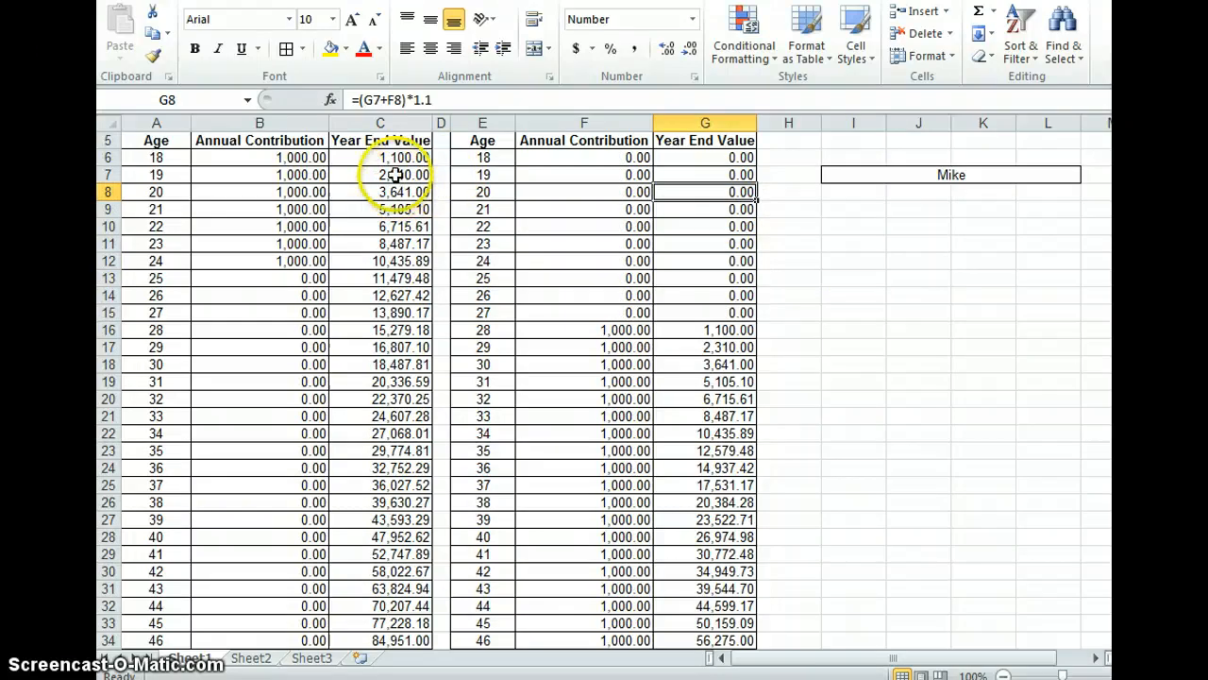
{"action": "left_click_drag", "start_coordinate": [392, 174], "coordinate": [393, 601]}
{"action": "key", "text": "Delete"}
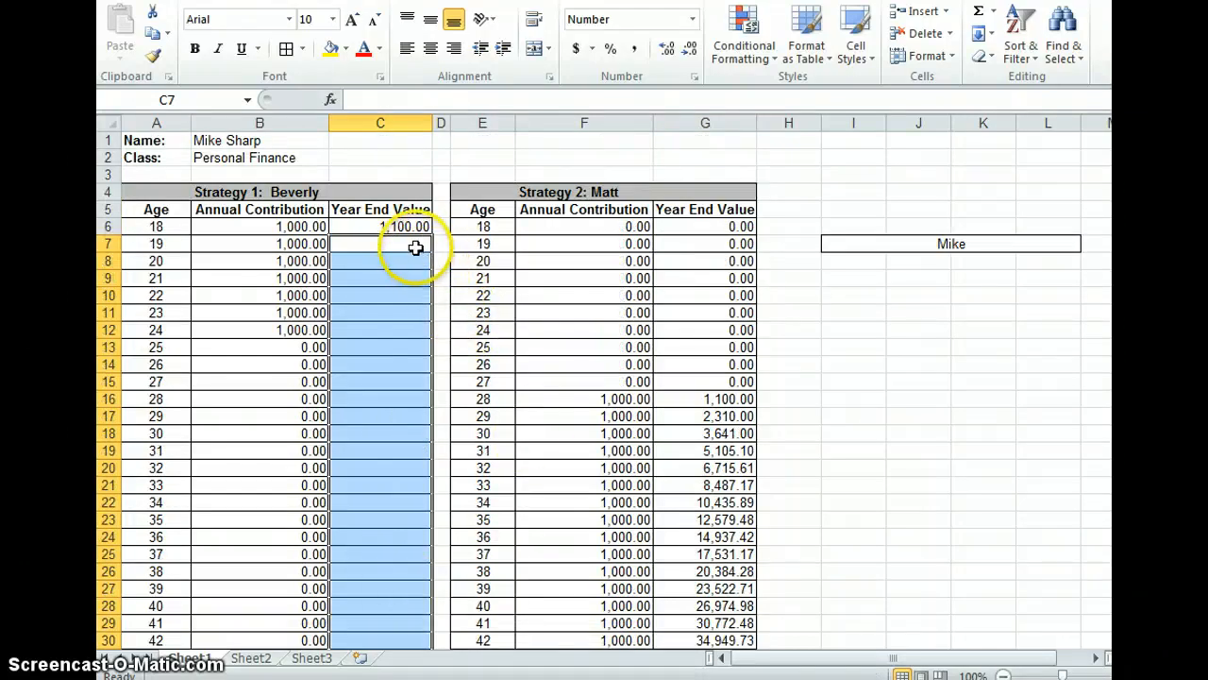
{"action": "key", "text": "ctrl+d"}
{"action": "left_click", "coordinate": [415, 296]}
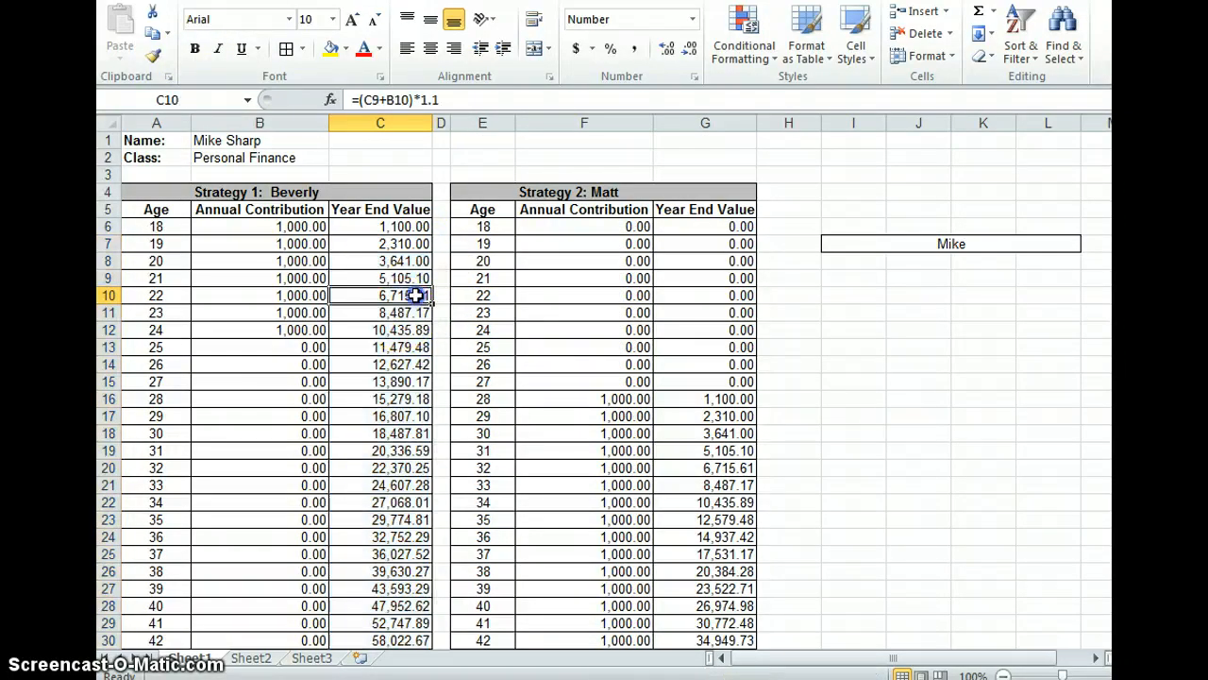
Clear the Strategy 1 Year End Values from C8 downward and refill them by copying the C7 formula down through C53.
{"action": "left_click_drag", "start_coordinate": [413, 267], "coordinate": [402, 618]}
{"action": "key", "text": "Delete"}
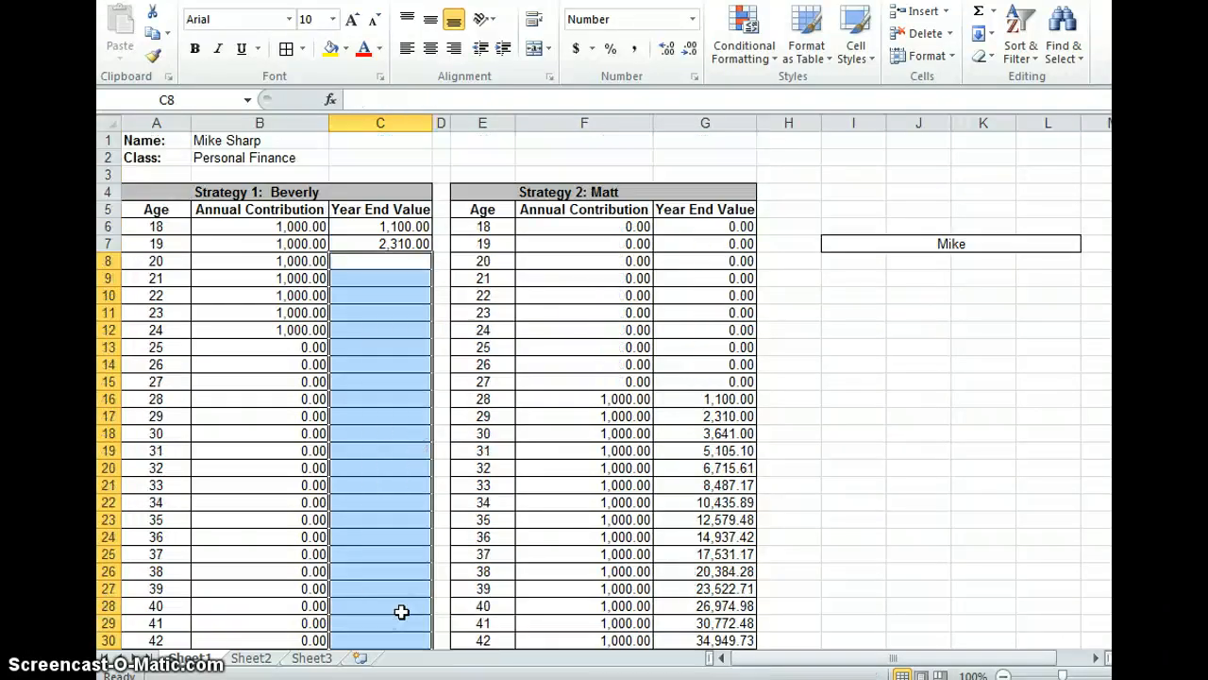
{"action": "left_click", "coordinate": [409, 247]}
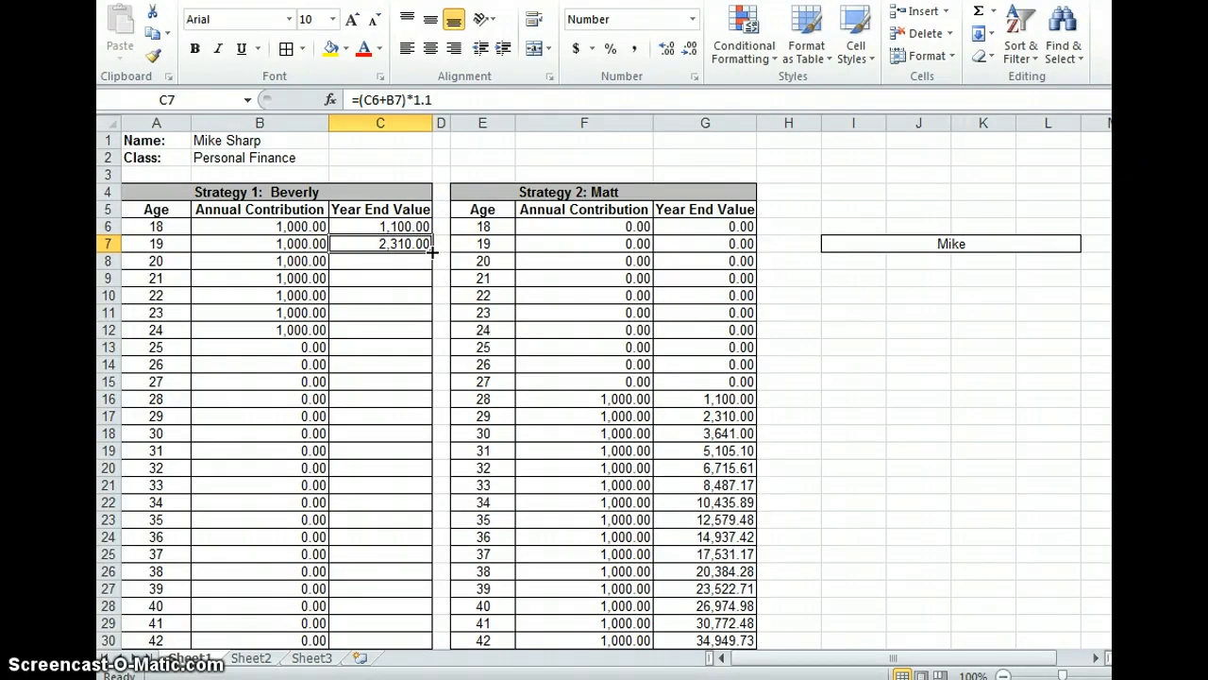
{"action": "left_click_drag", "start_coordinate": [432, 250], "coordinate": [426, 625]}
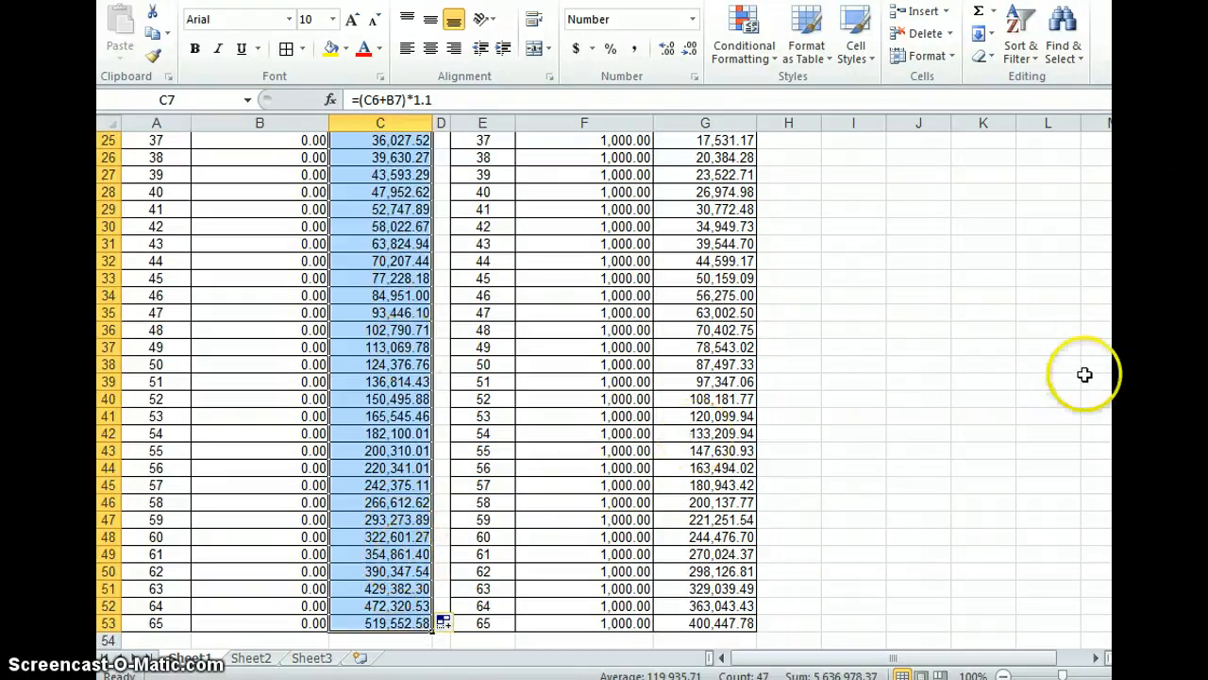
Clear the ages in the Strategy 2 table from cell E9 downward, keeping 18, 19 and 20.
{"action": "left_click_drag", "start_coordinate": [1120, 413], "coordinate": [1095, 231]}
{"action": "left_click_drag", "start_coordinate": [499, 227], "coordinate": [483, 633]}
{"action": "key", "text": "ctrl+z"}
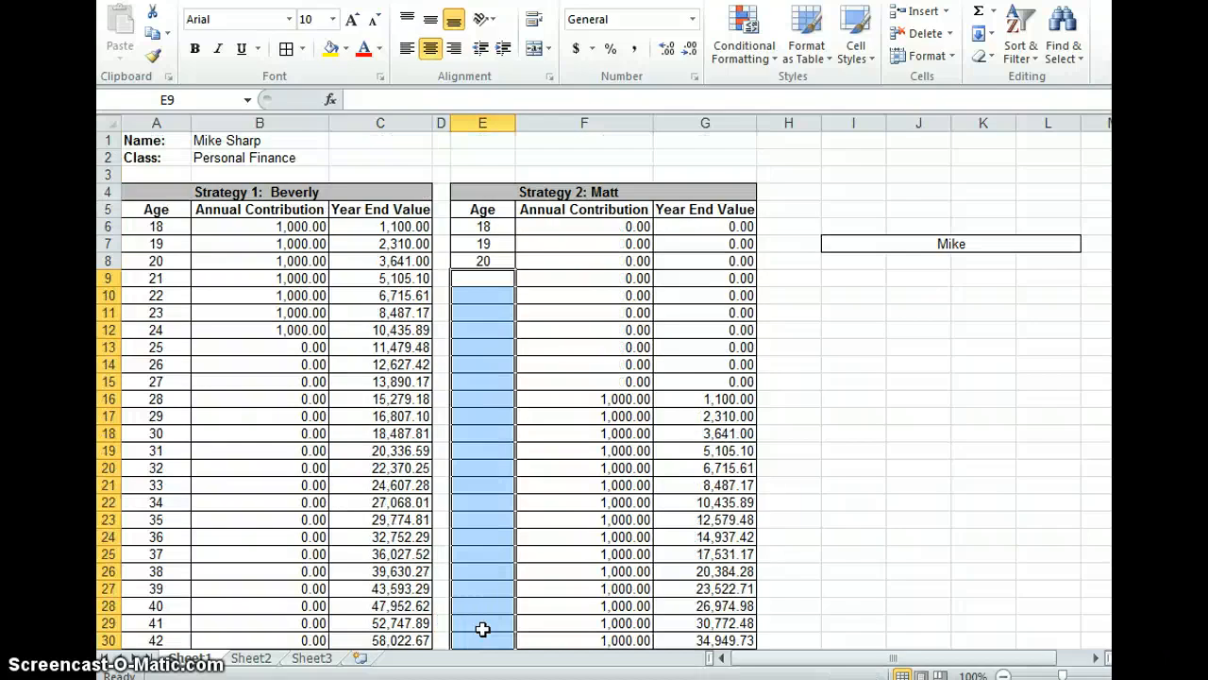
{"action": "left_click", "coordinate": [534, 263]}
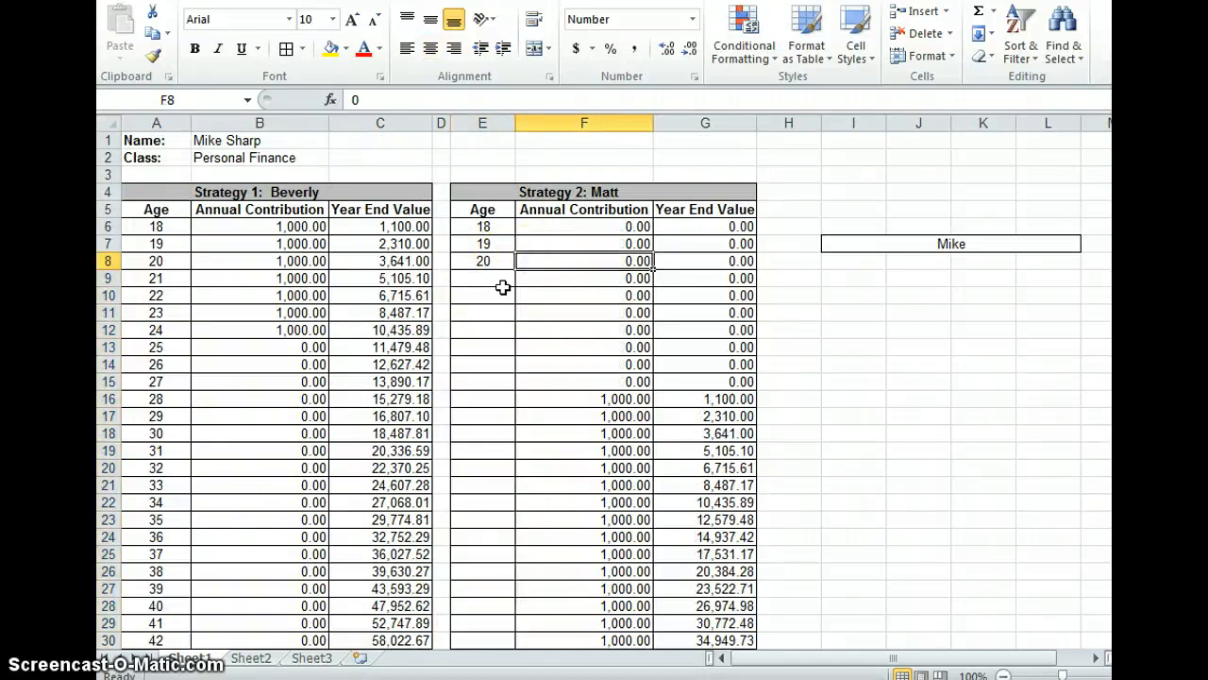
Fill the Strategy 2 age series from E6:E8 down through age 65 in cell E53.
{"action": "left_click", "coordinate": [497, 283]}
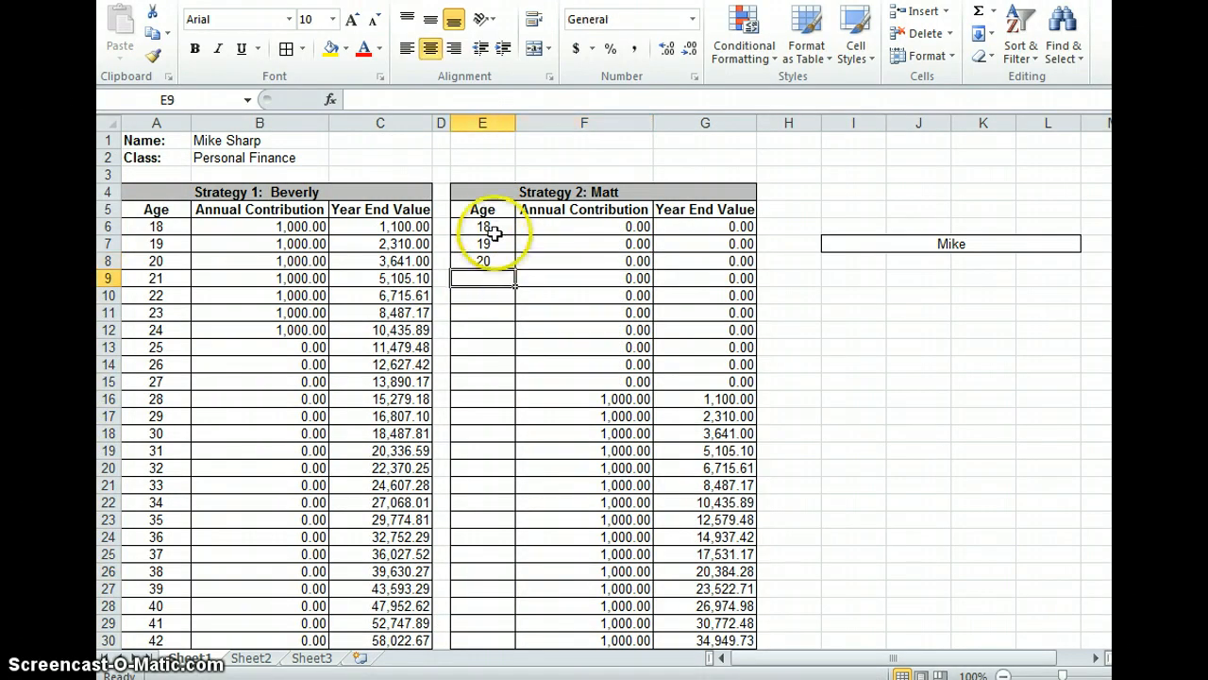
{"action": "left_click_drag", "start_coordinate": [491, 227], "coordinate": [497, 624]}
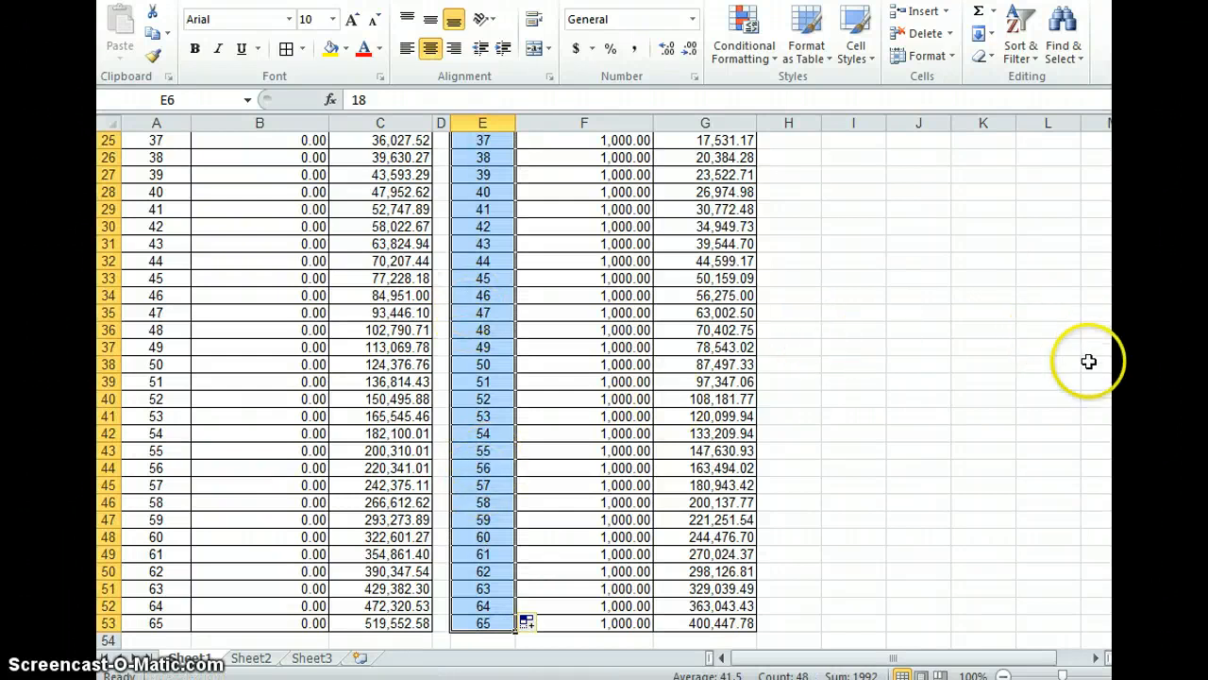
{"action": "left_click_drag", "start_coordinate": [1108, 396], "coordinate": [1108, 145]}
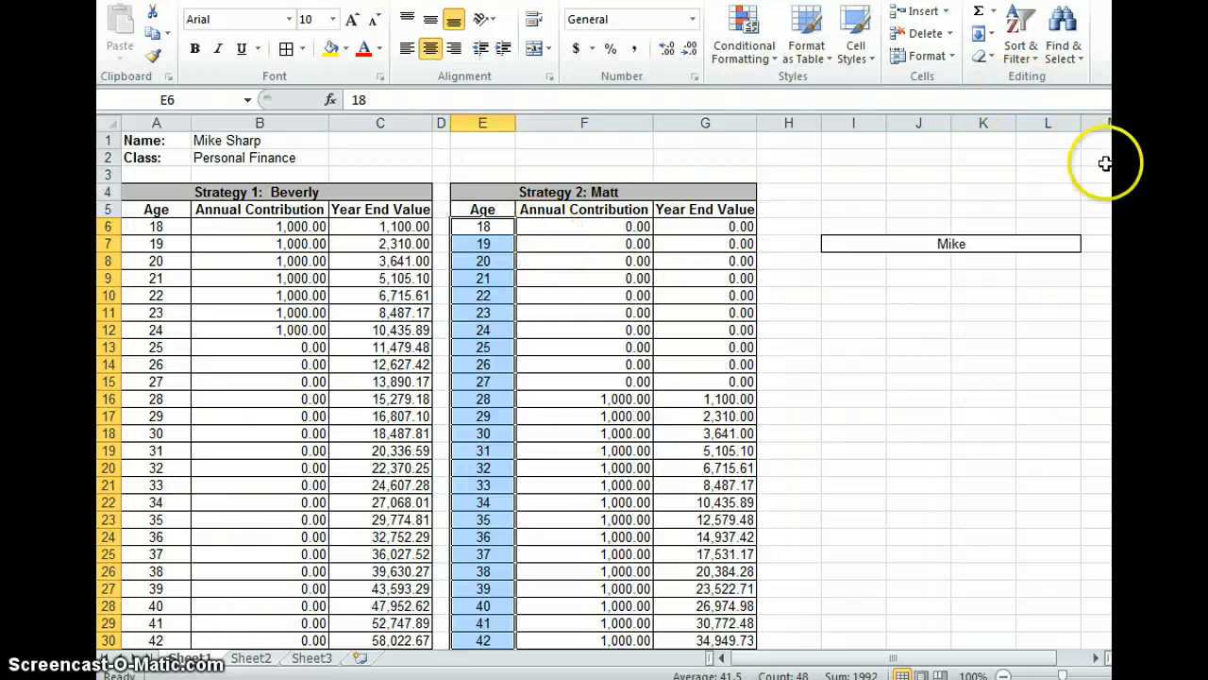
{"action": "left_click_drag", "start_coordinate": [1119, 156], "coordinate": [1101, 456]}
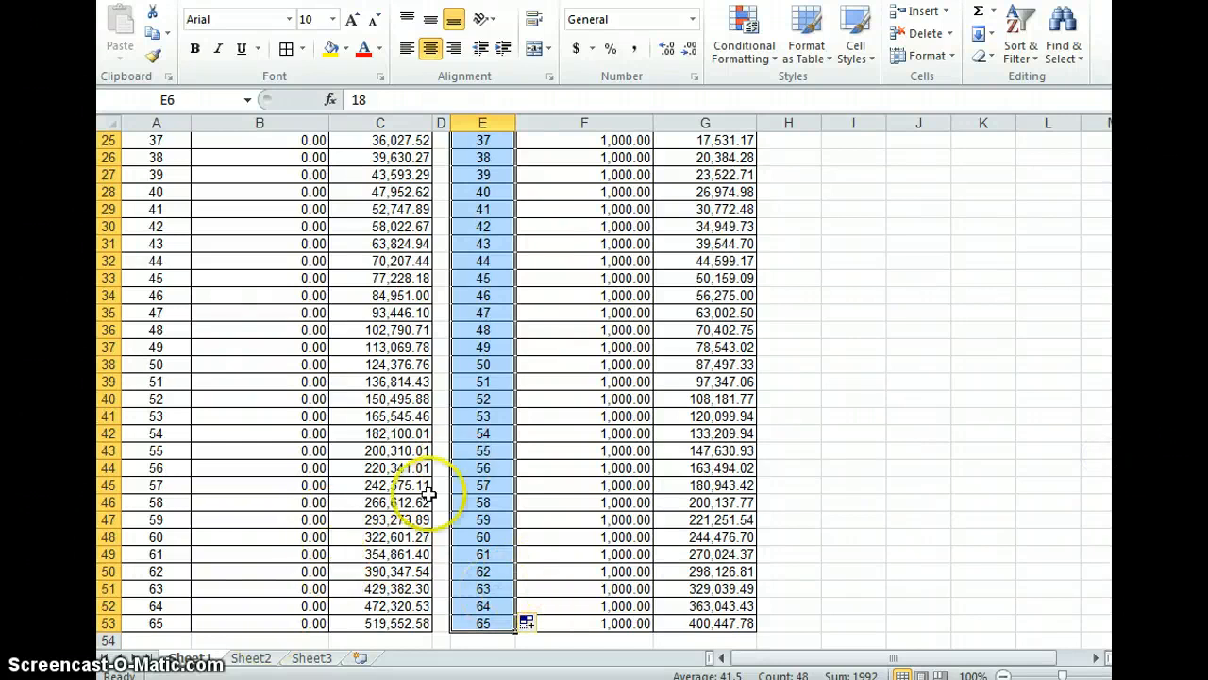